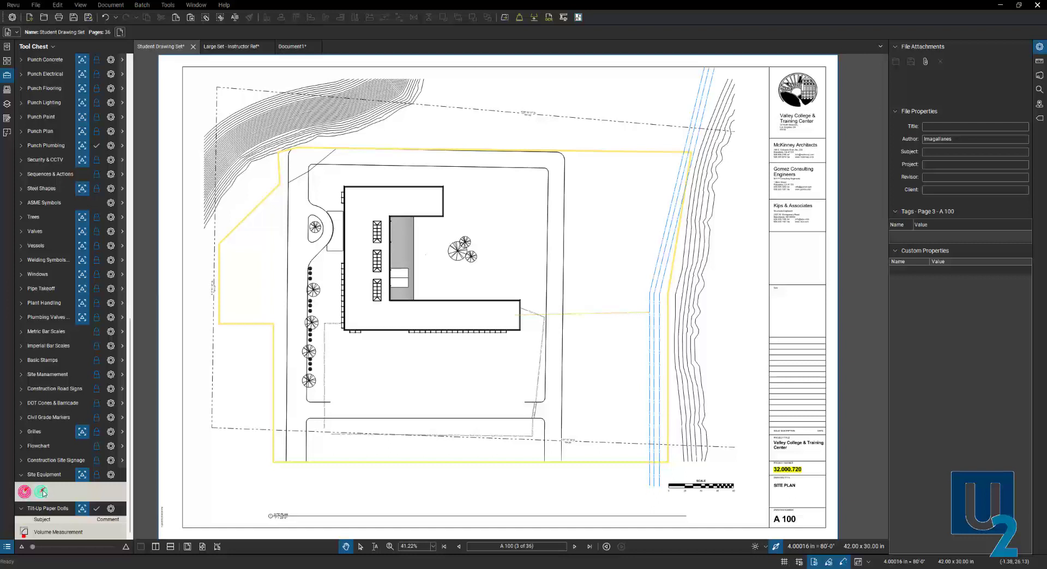
- Place the Truck Crane with its 70' pick radius rings just south of the building on A 100
left_click(42, 492)
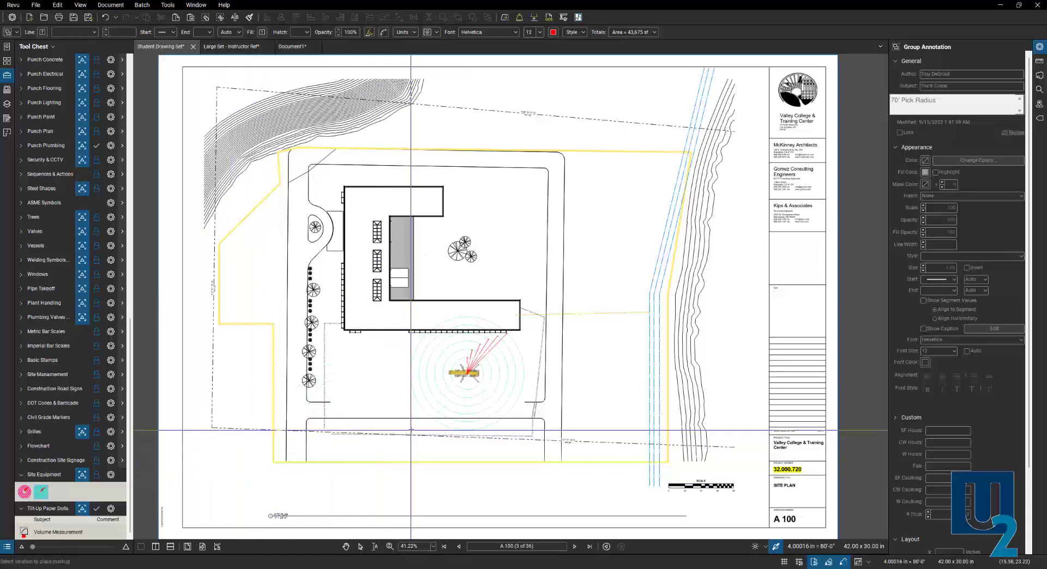
scroll(409, 433, "up", 3)
scroll(416, 424, "up", 1)
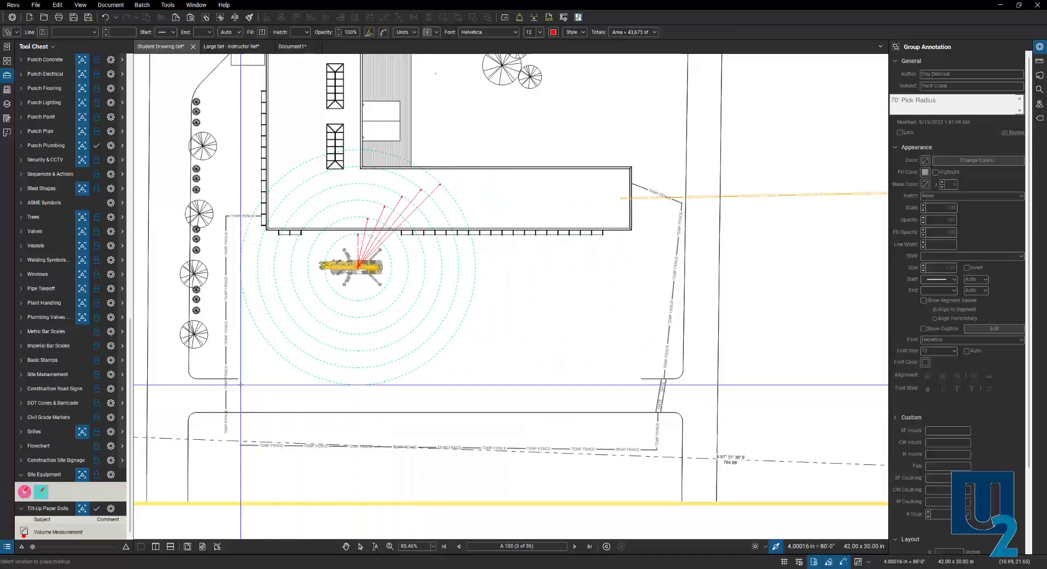
left_click(240, 383)
key("Escape")
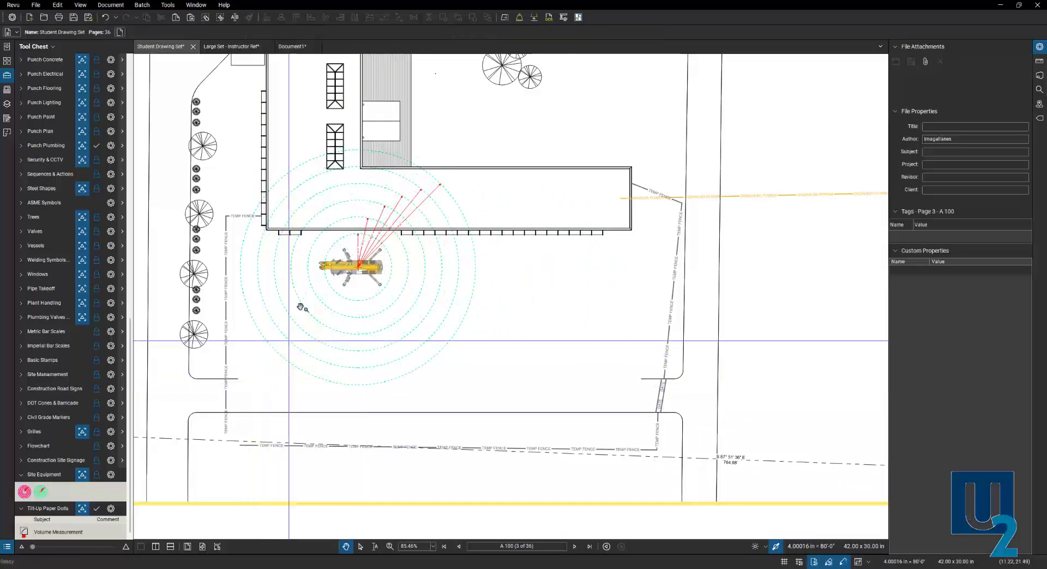
scroll(311, 190, "up", 4)
scroll(310, 190, "up", 1)
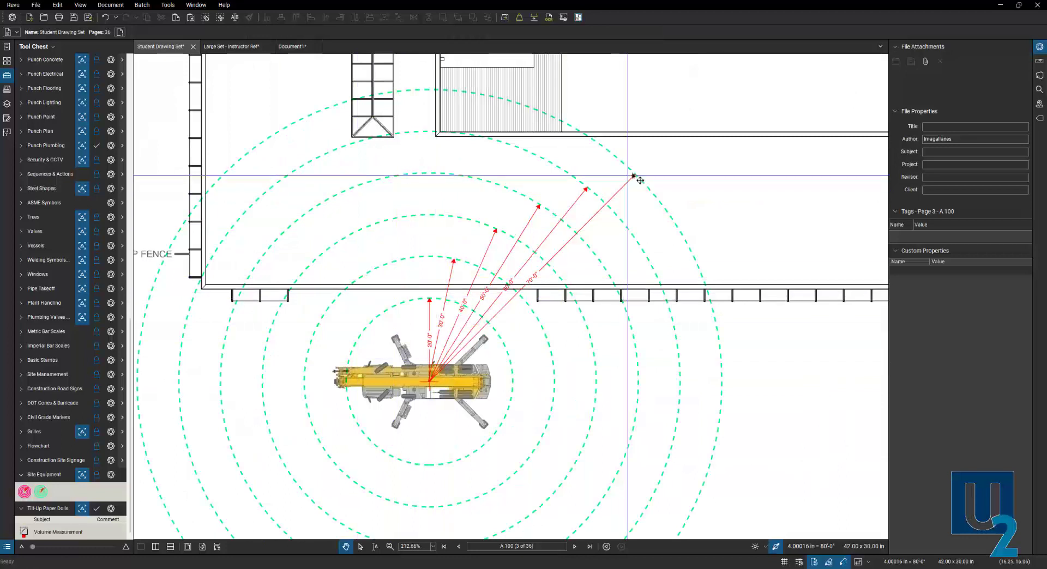
scroll(448, 375, "down", 5)
scroll(496, 362, "down", 3)
left_click_drag(502, 360, 492, 350)
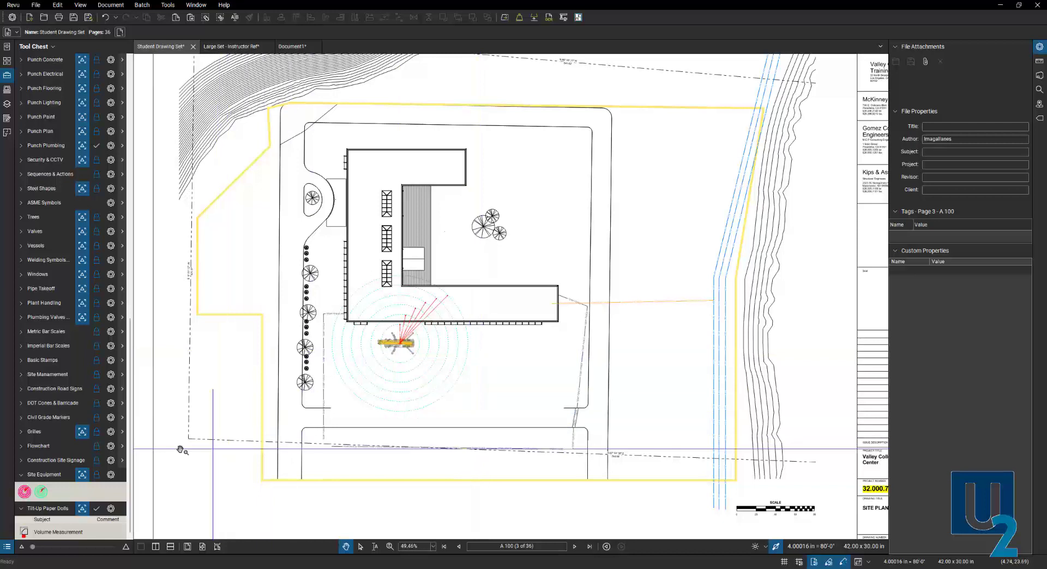
- Place the Concrete Pump with 120' slewing radius boom rings in the building's inner L corner
left_click(24, 492)
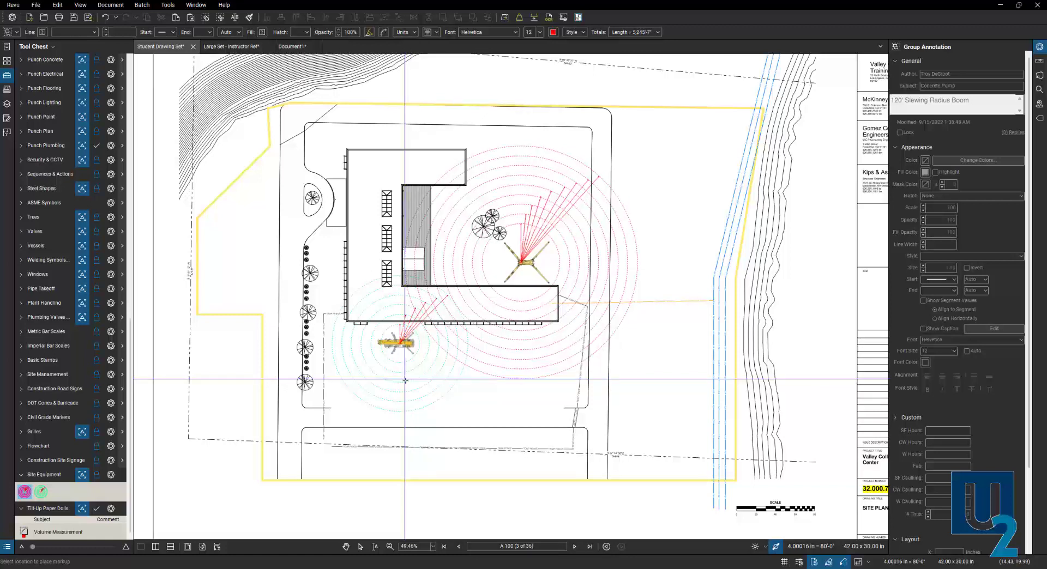
left_click(405, 388)
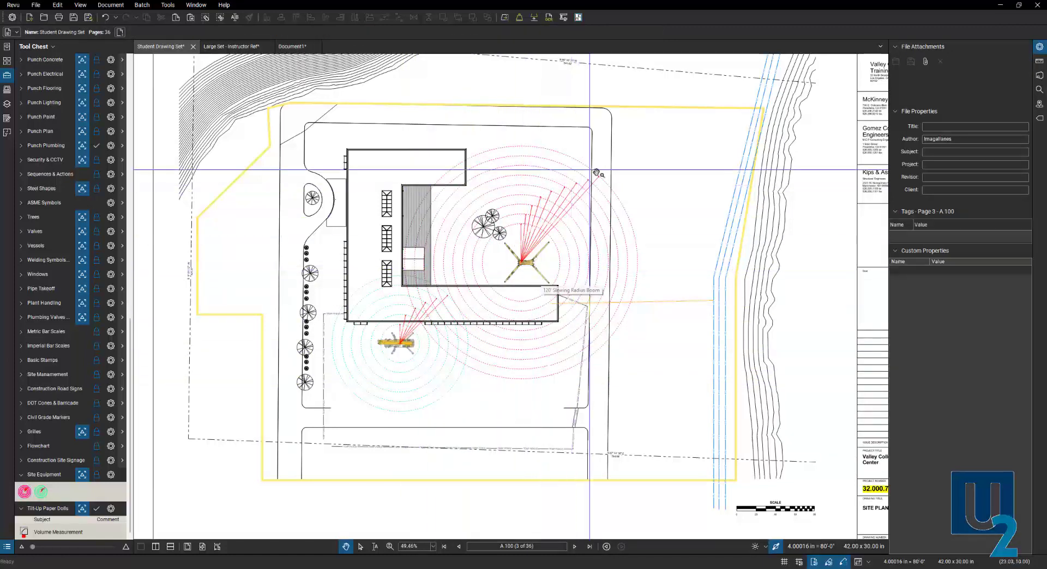
scroll(499, 315, "up", 5)
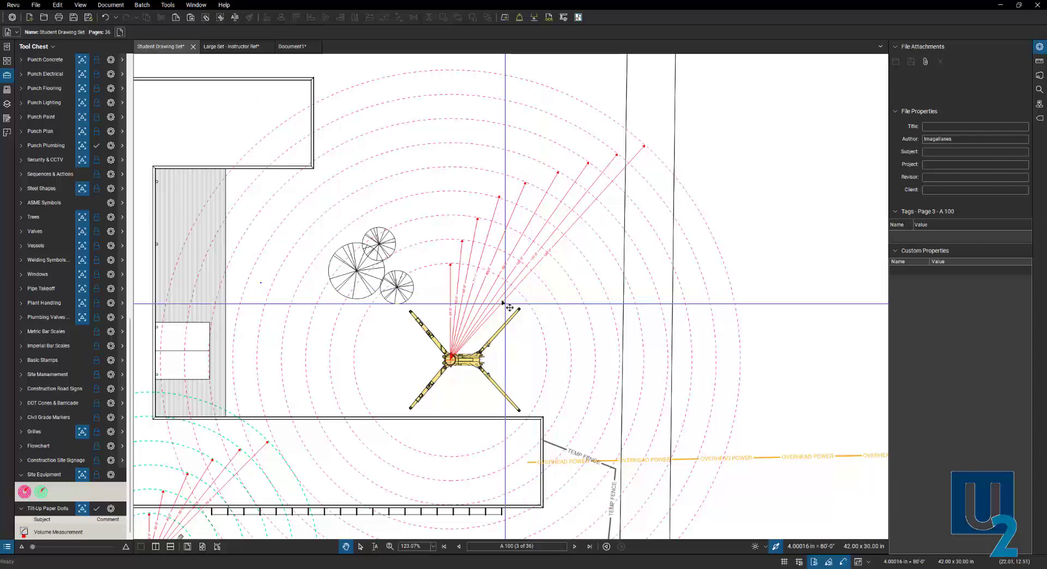
scroll(534, 297, "down", 5)
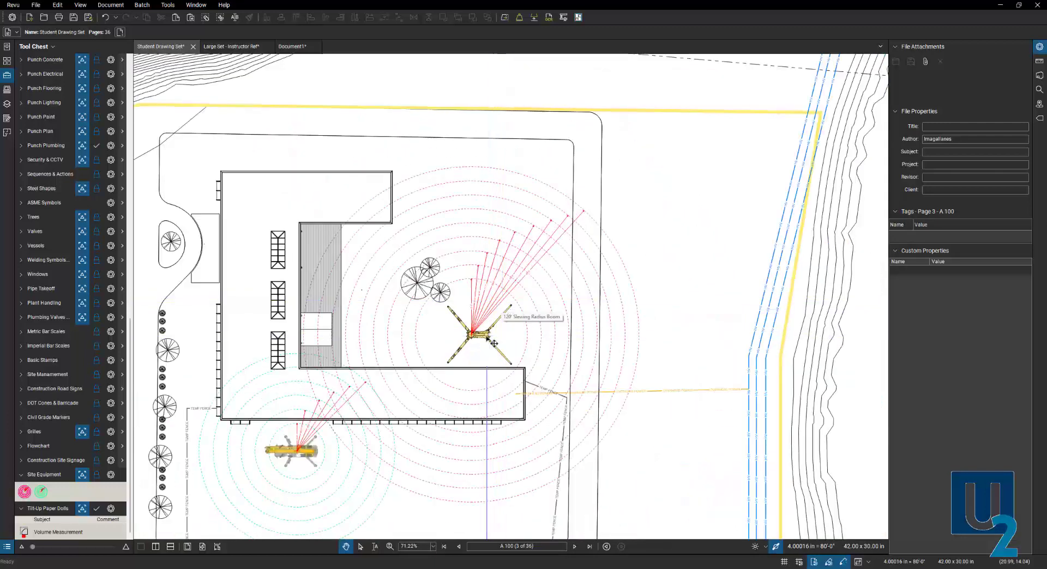
left_click_drag(487, 339, 483, 335)
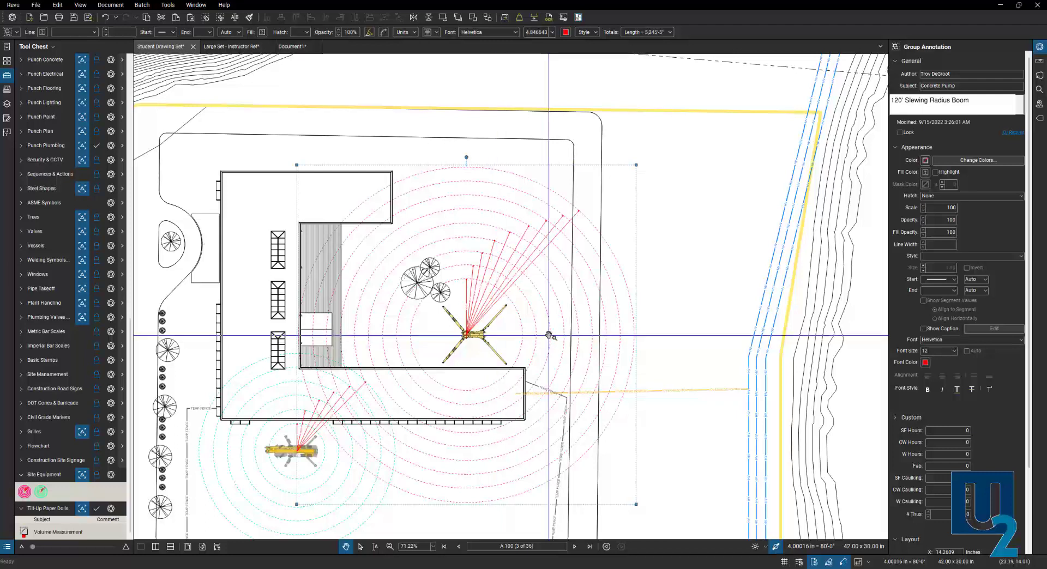
left_click(579, 333)
scroll(518, 335, "down", 1)
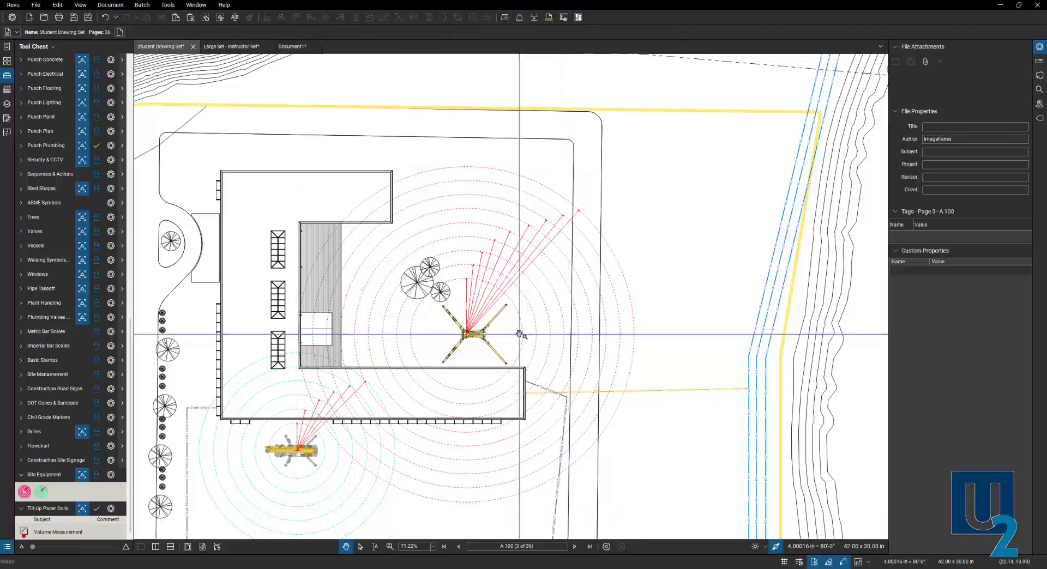
scroll(518, 335, "down", 2)
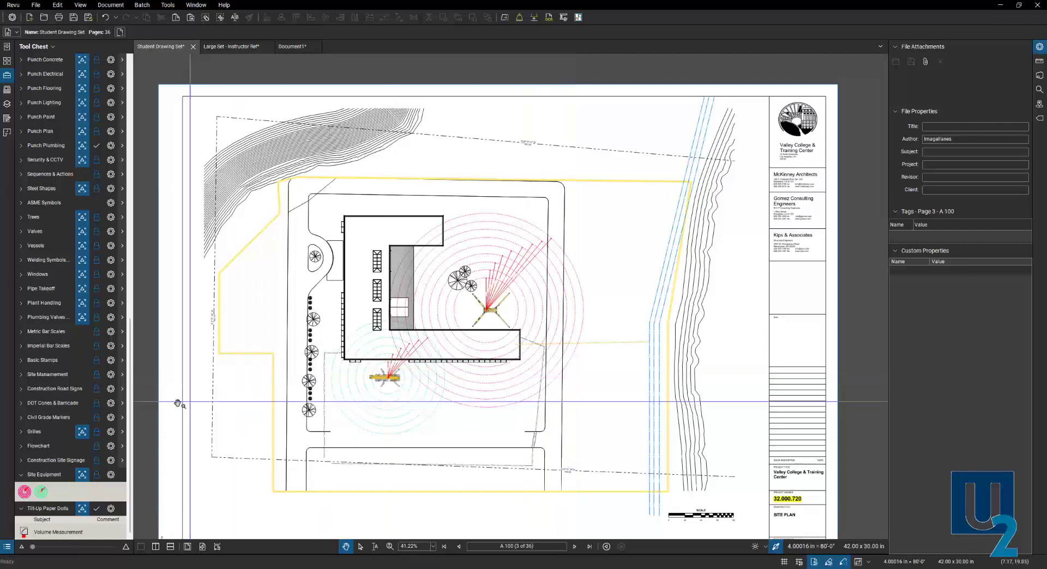
- Expand the Site Management tool set and scroll through its tools, Exclusion Zone to Temporary Power Line
left_click(27, 376)
scroll(63, 414, "down", 3)
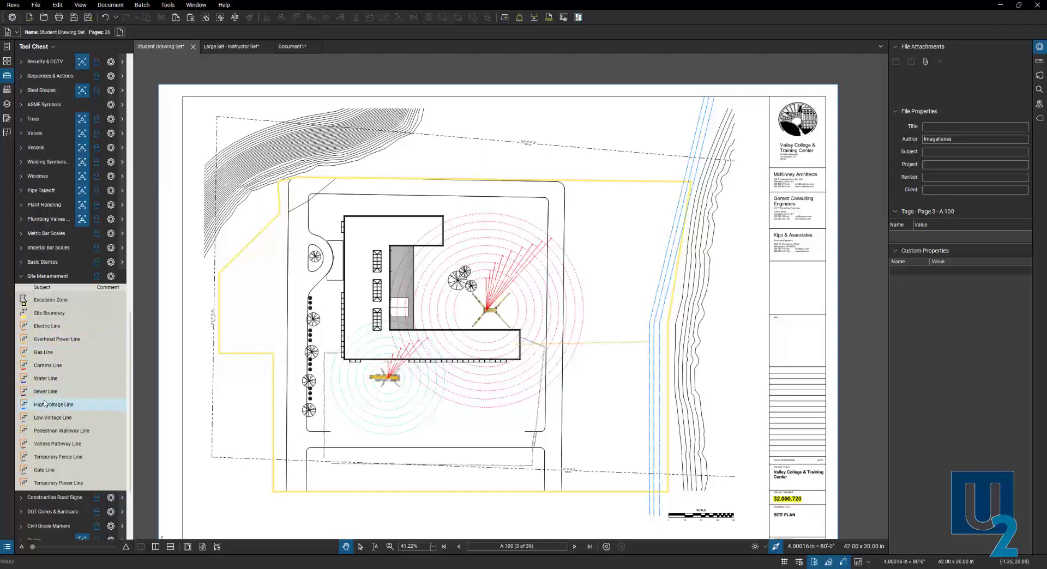
scroll(44, 414, "down", 3)
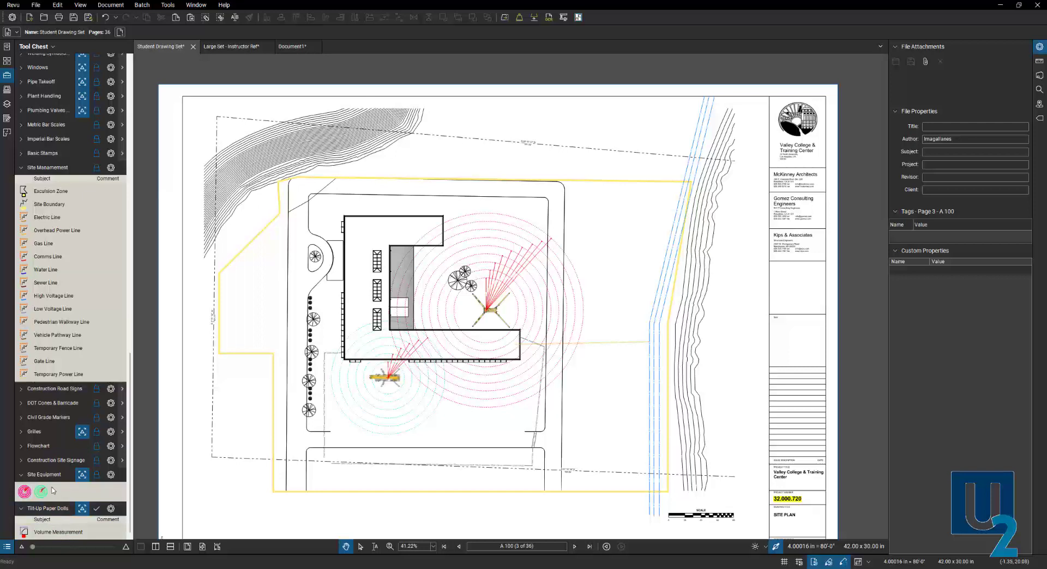
scroll(49, 479, "up", 3)
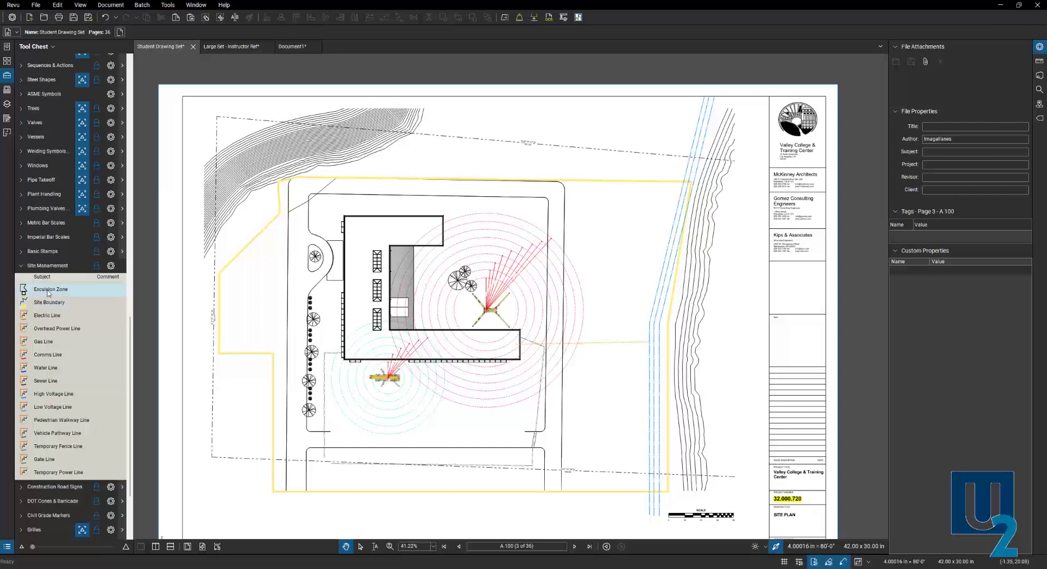
- Draw a yellow rectangular exclusion zone north-east of the building
left_click(48, 292)
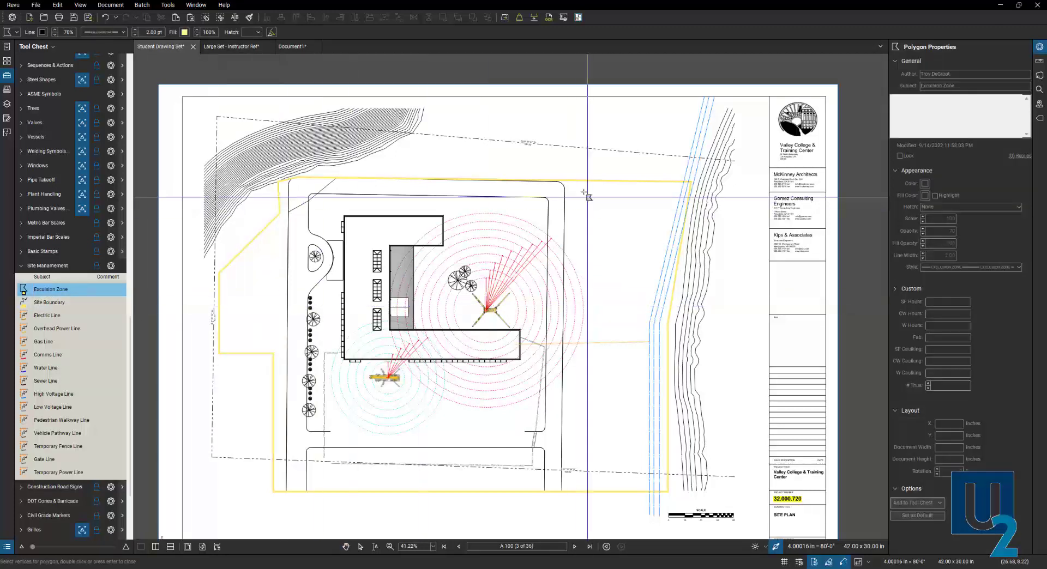
left_click_drag(578, 189, 664, 244)
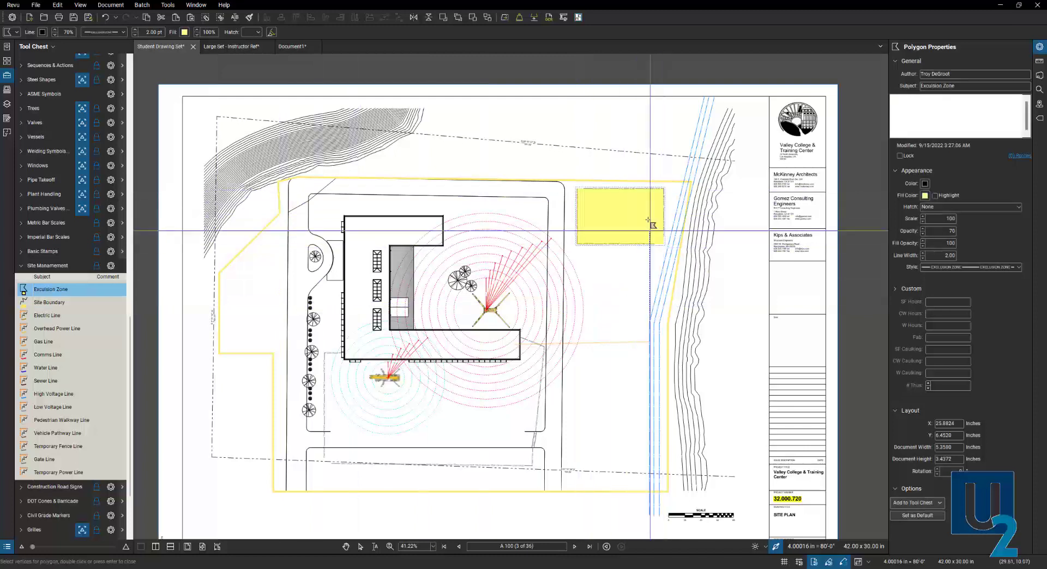
scroll(646, 211, "up", 5)
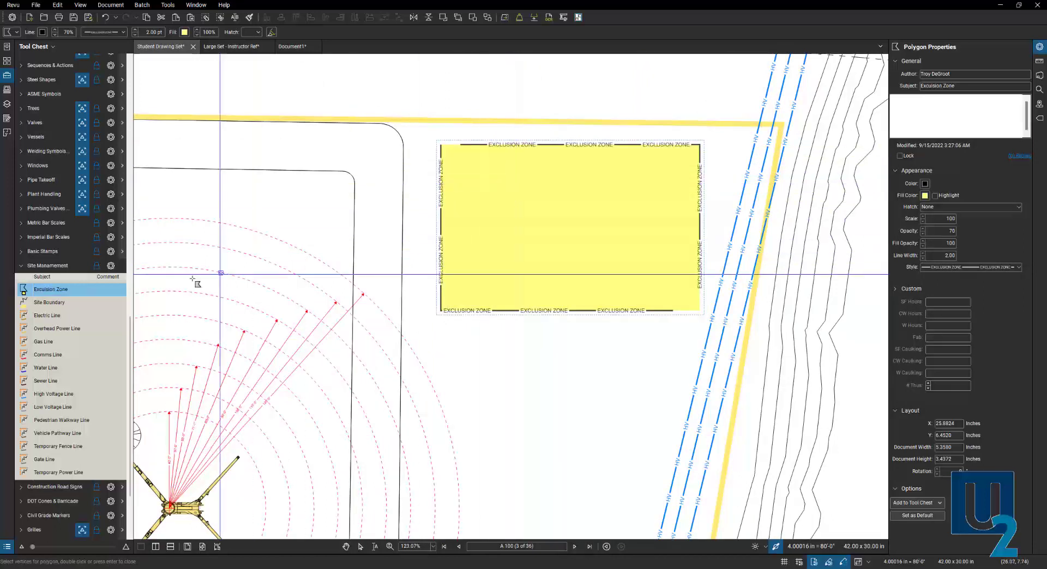
key("Escape")
- Pan the view over the building, pump and trees, cancelling an accidental concrete pump copy
left_click_drag(614, 374, 541, 260)
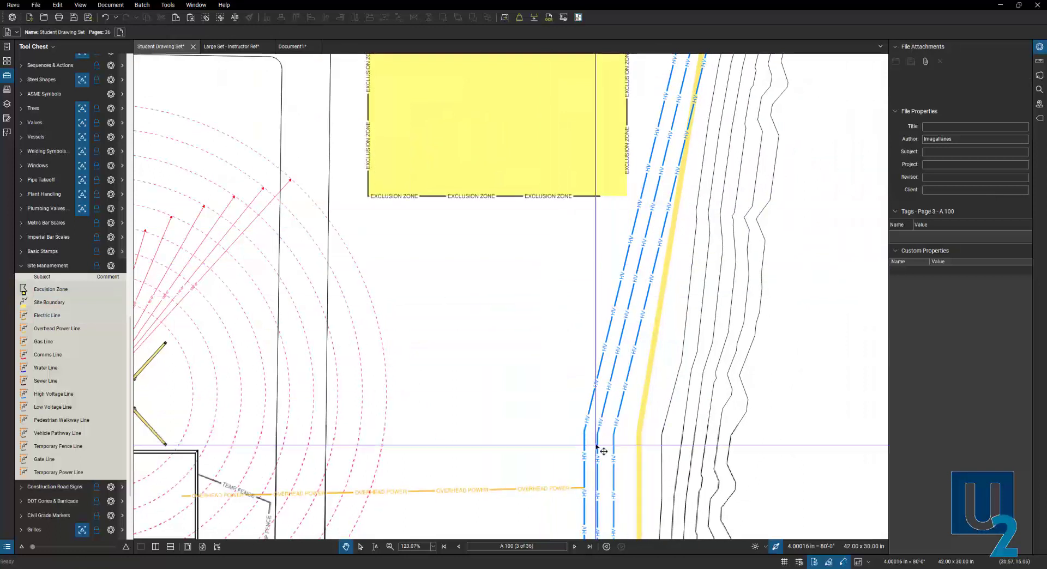
mouse_move(544, 428)
left_mouse_down()
mouse_move(635, 283)
mouse_move(700, 256)
left_mouse_up()
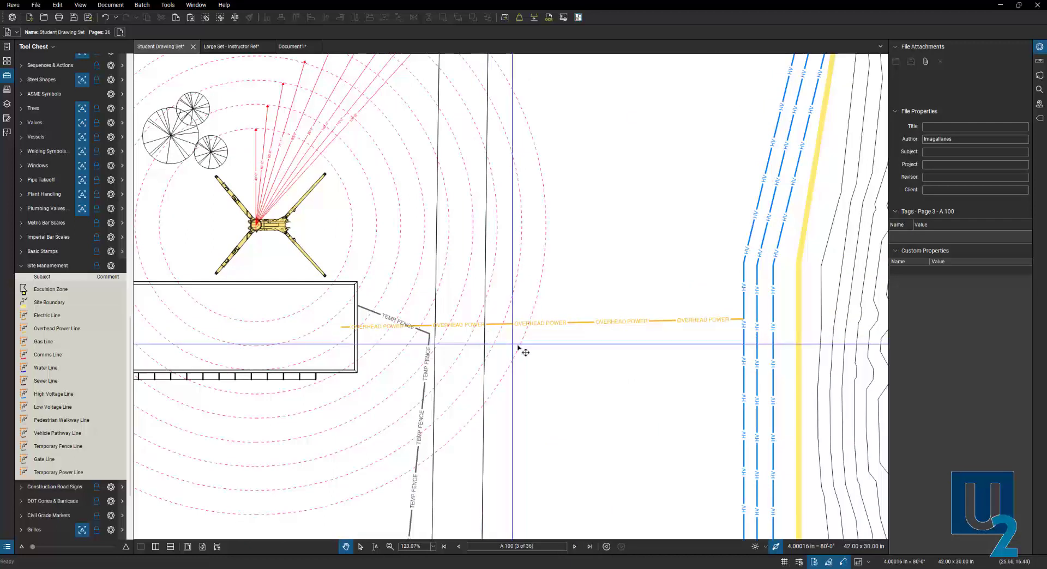
scroll(557, 353, "down", 1)
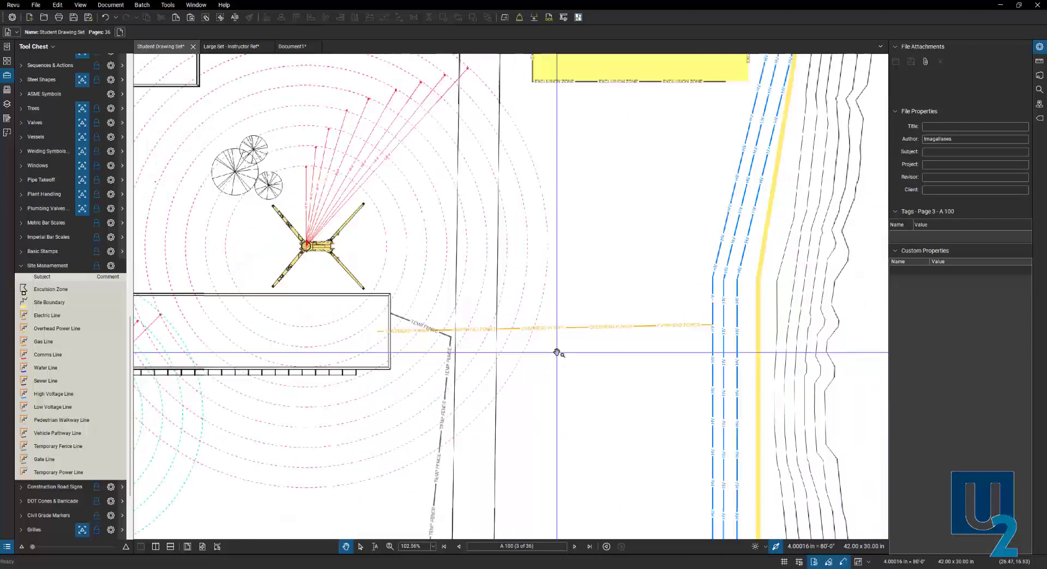
scroll(557, 353, "down", 1)
left_click_drag(538, 378, 614, 322)
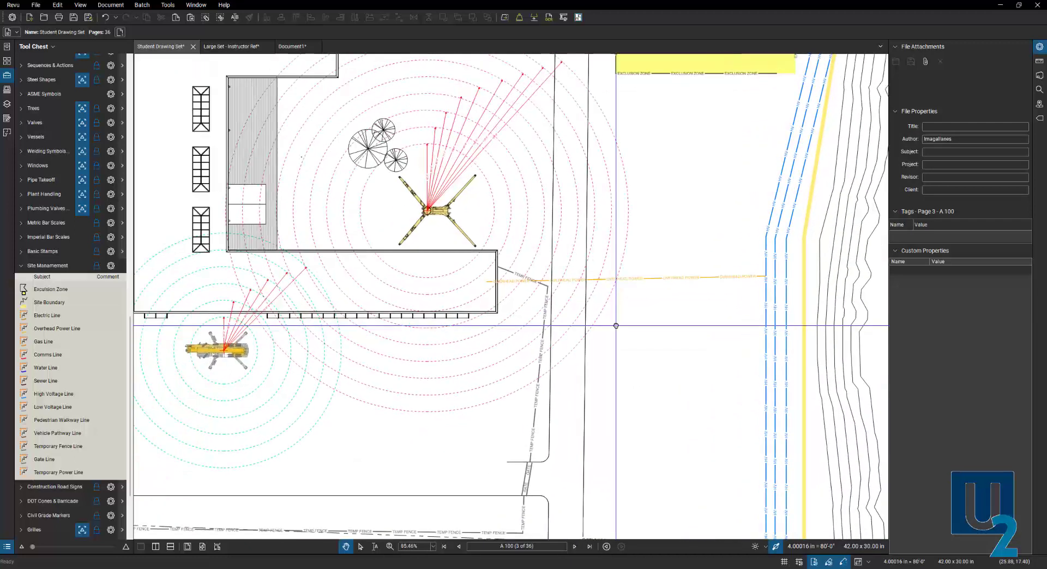
mouse_move(485, 389)
left_mouse_down()
mouse_move(516, 362)
mouse_move(567, 376)
mouse_move(627, 340)
left_mouse_up()
key("Escape")
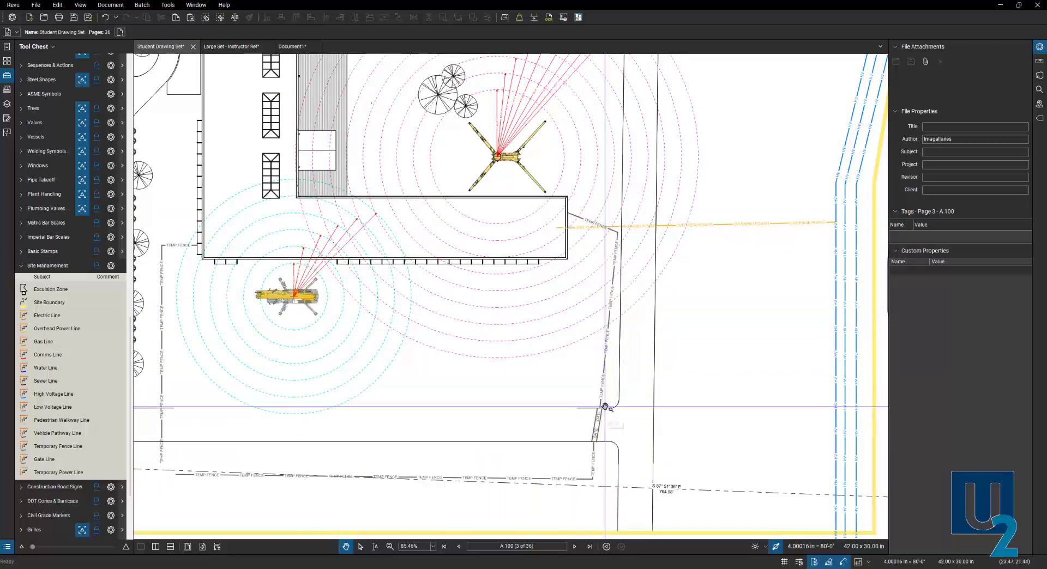
scroll(607, 406, "up", 4)
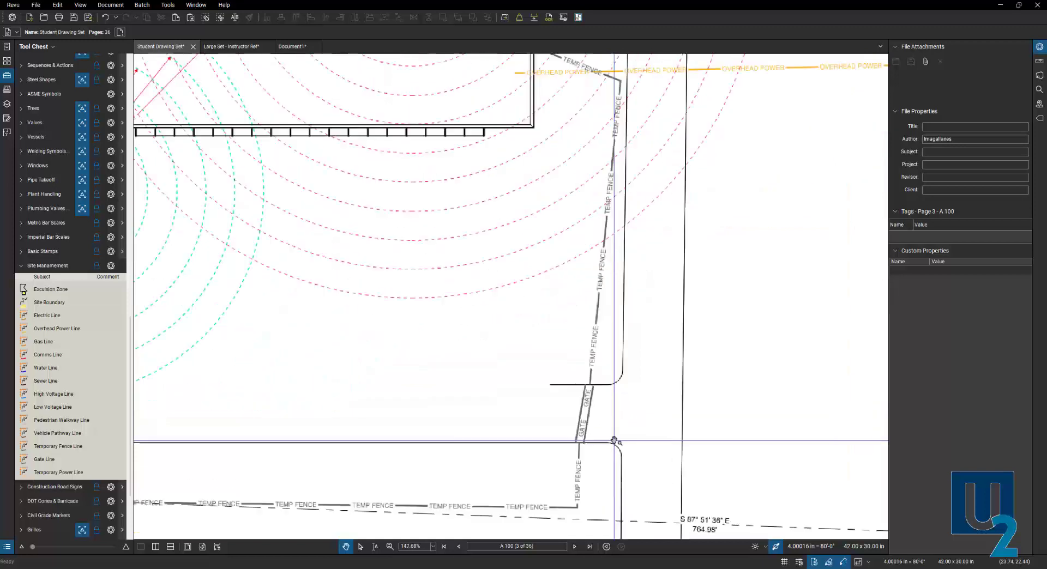
scroll(613, 440, "up", 3)
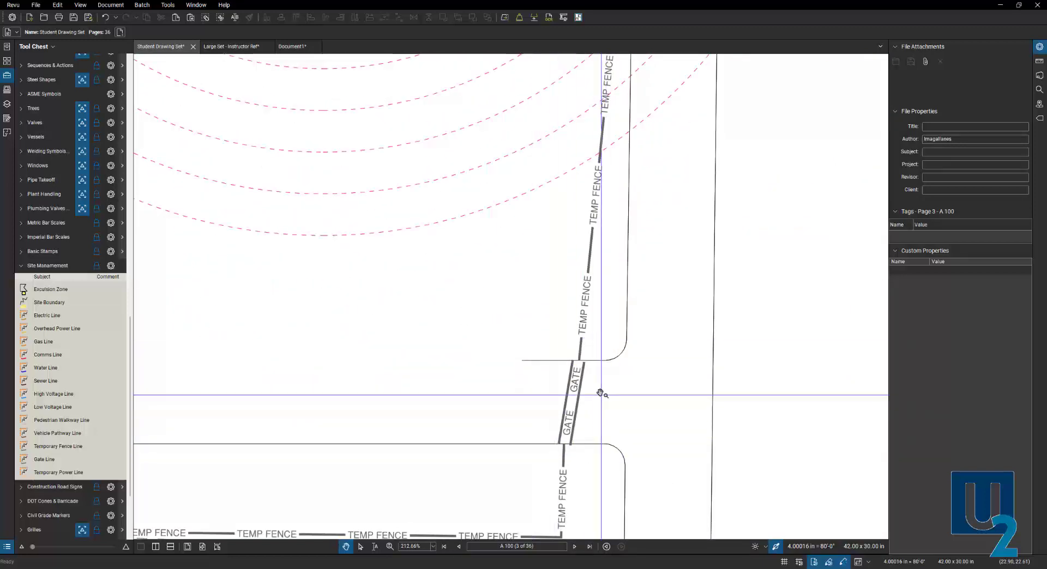
scroll(603, 380, "down", 7)
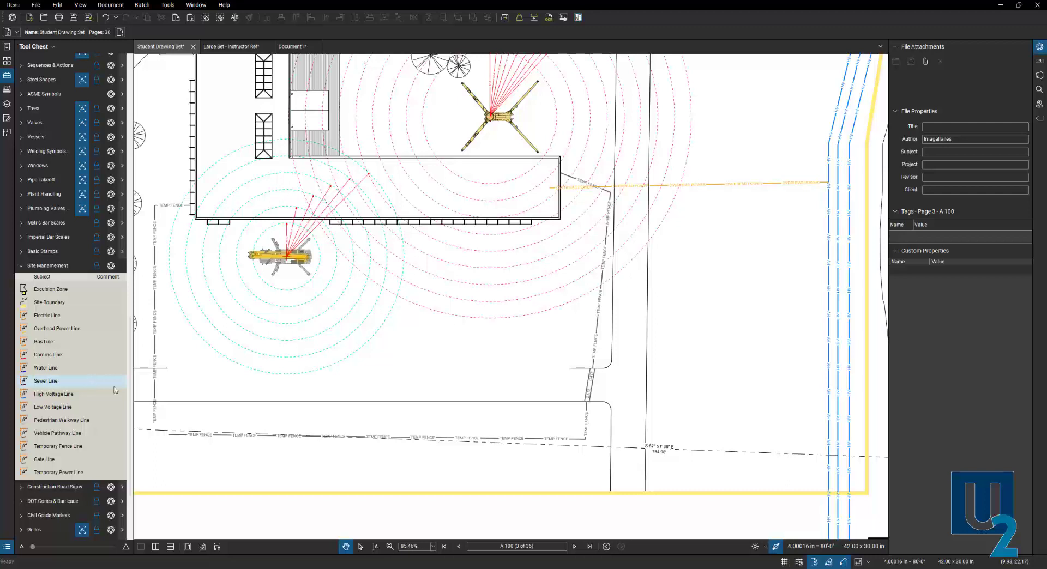
scroll(353, 385, "down", 4)
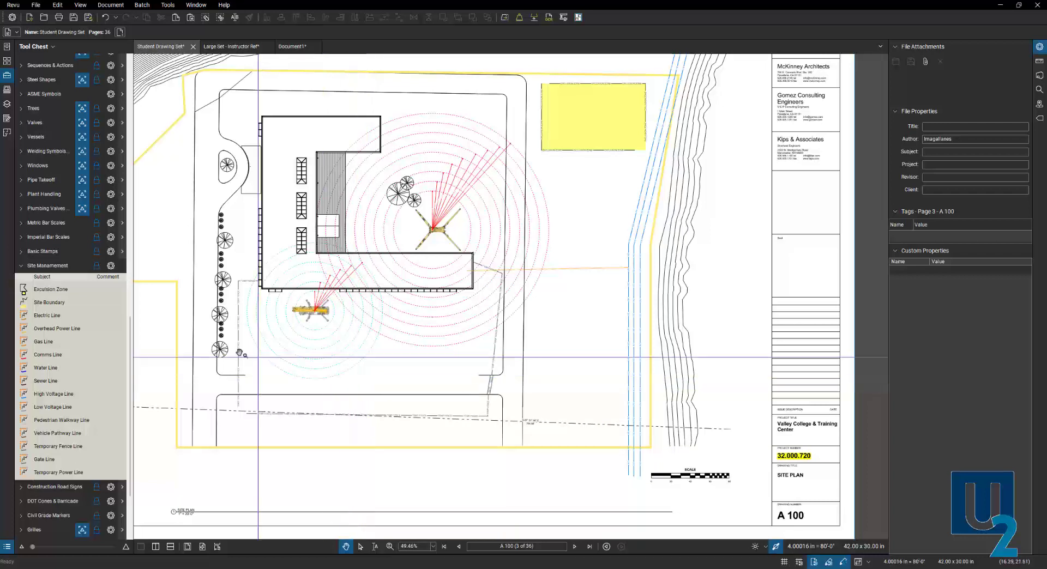
- Collapse both tool sets and delete the crane, radius circle and yellow markups from A 100
left_click(22, 267)
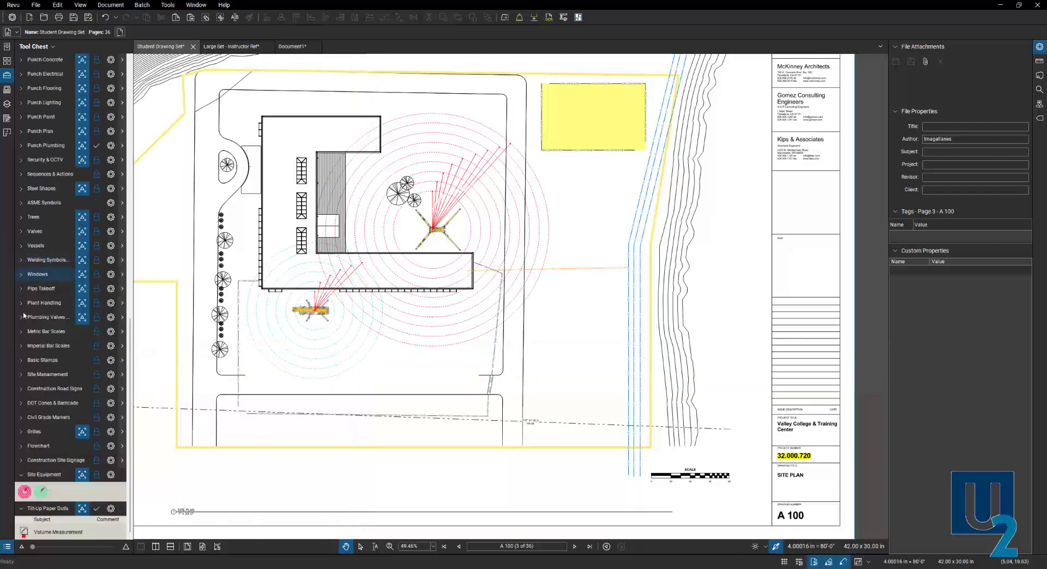
left_click(21, 475)
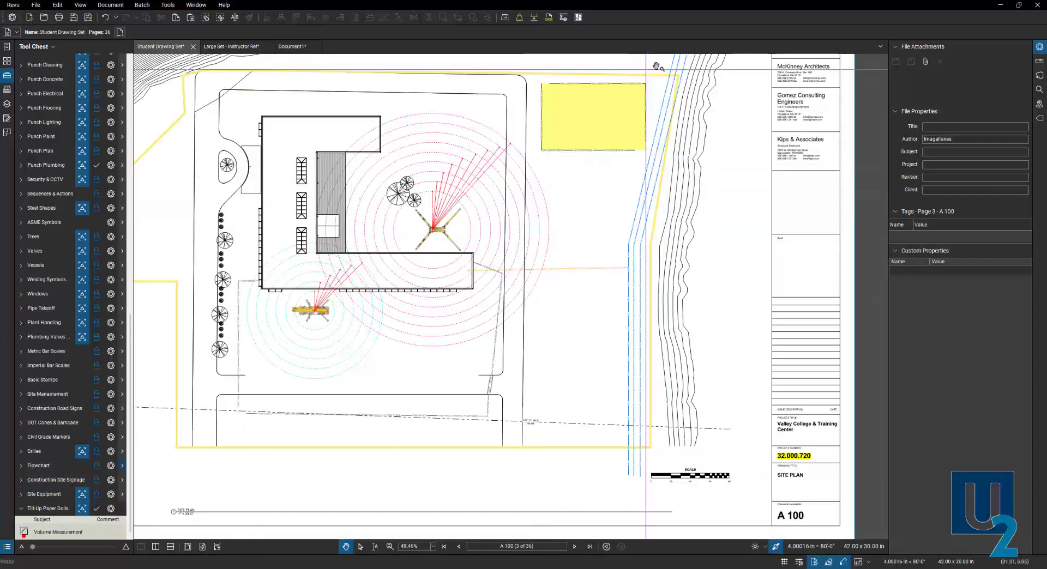
left_click_drag(662, 66, 219, 449)
key("Delete")
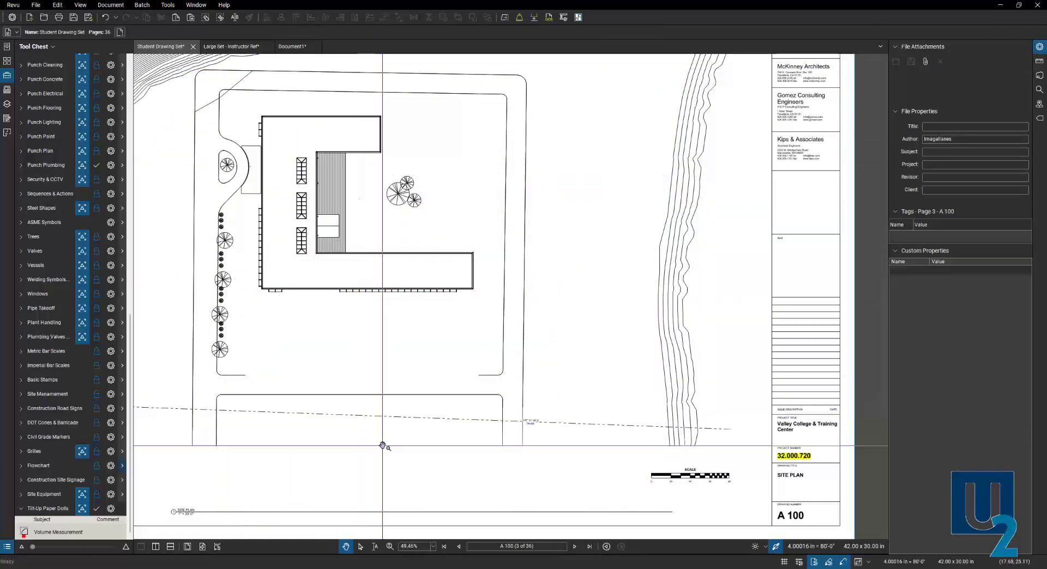
left_click(539, 547)
type("8")
key("Return")
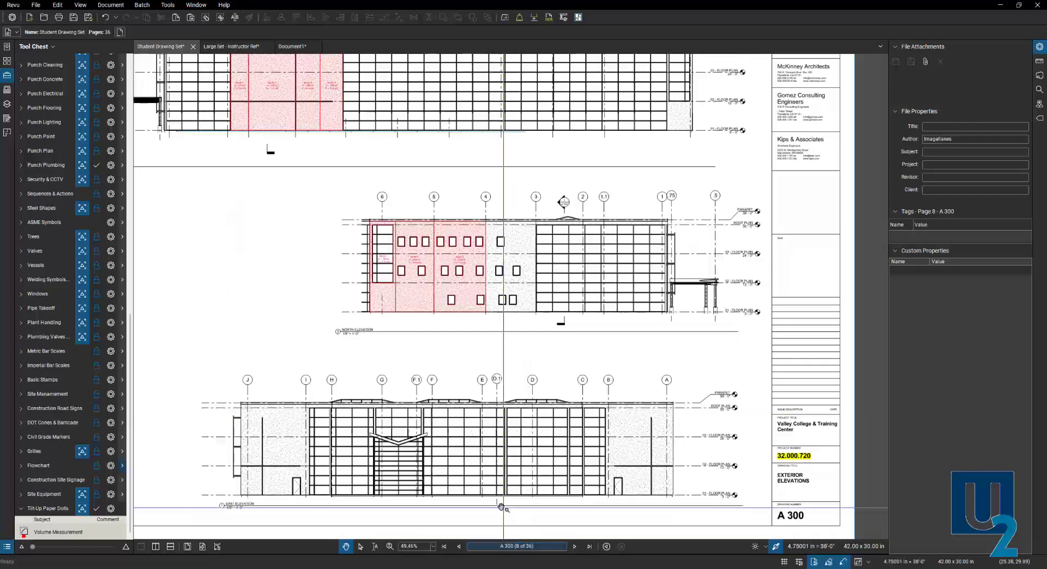
left_click_drag(432, 431, 435, 444)
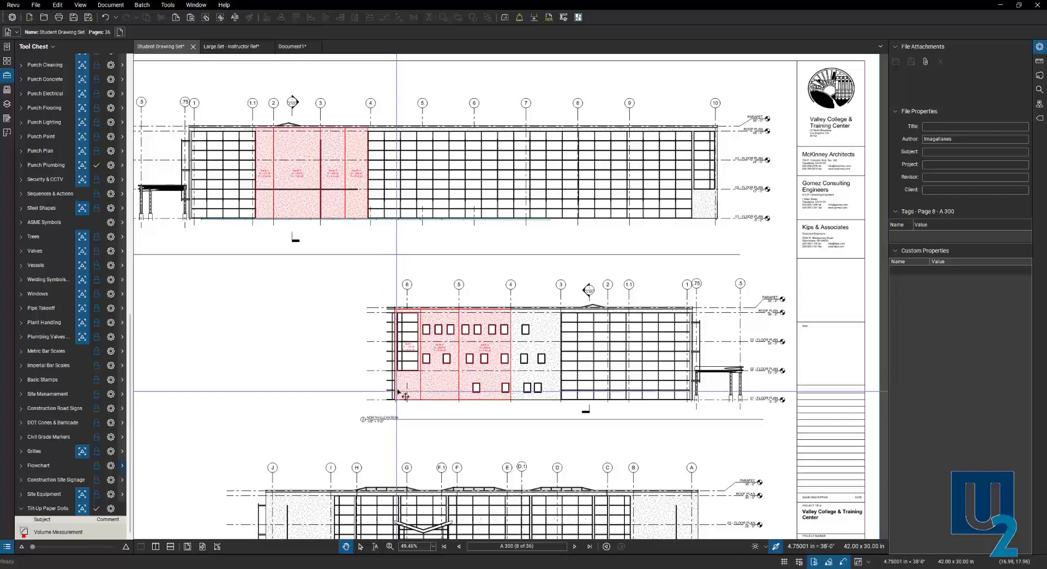
mouse_move(405, 392)
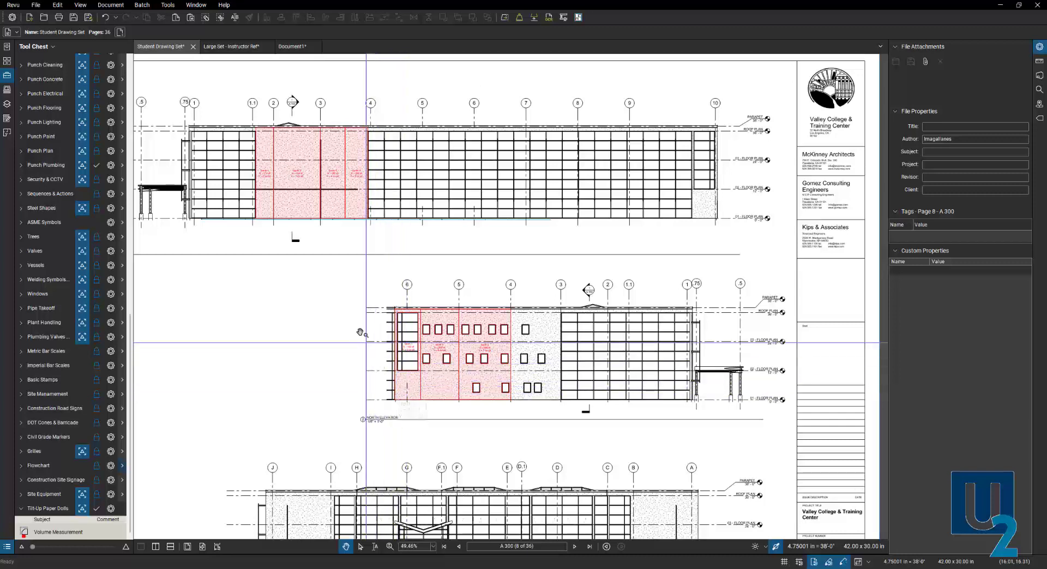
left_click_drag(328, 267, 367, 351)
scroll(299, 218, "up", 6)
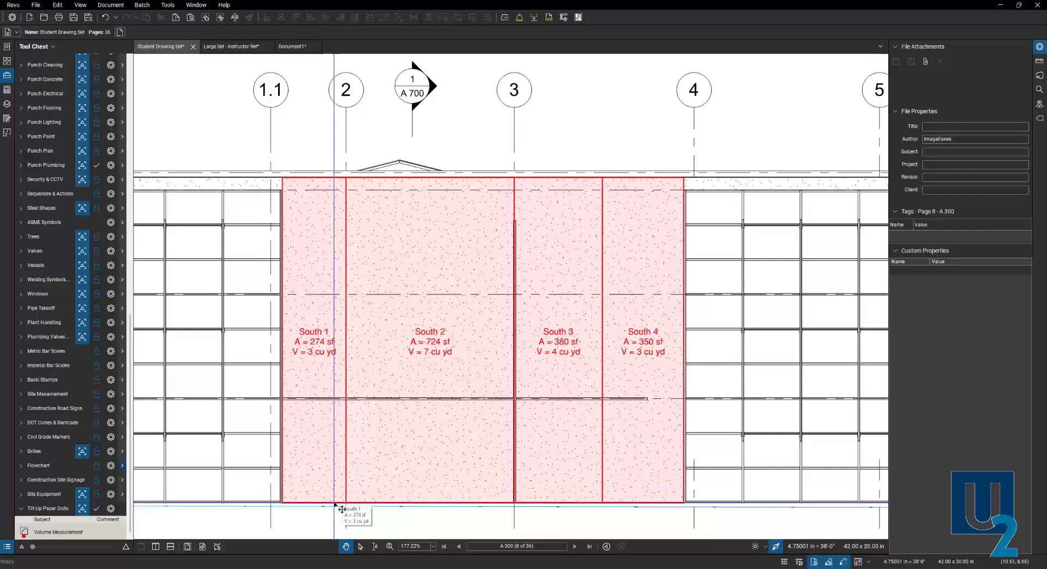
scroll(267, 431, "down", 2)
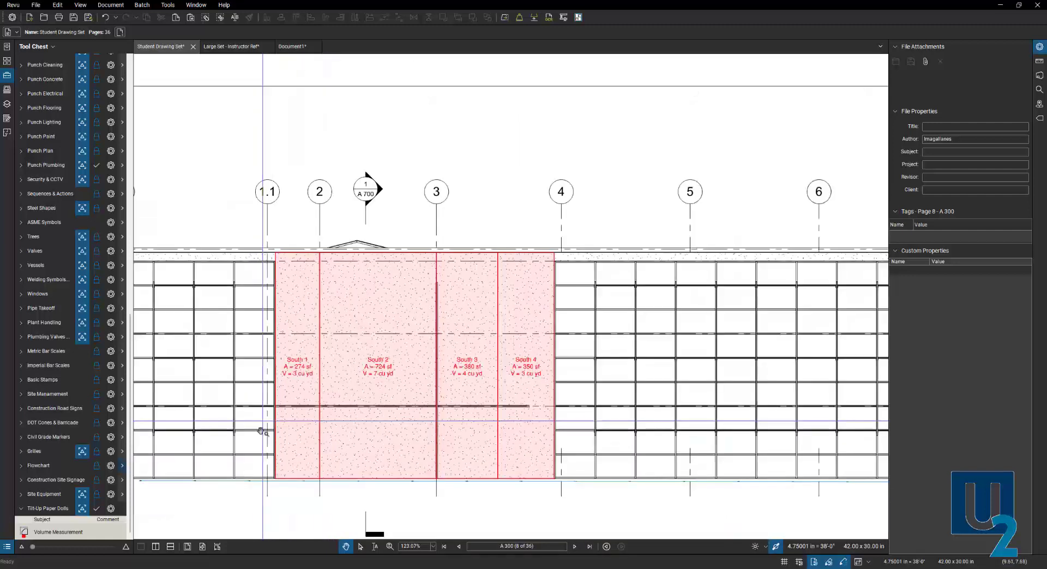
scroll(281, 506, "down", 1)
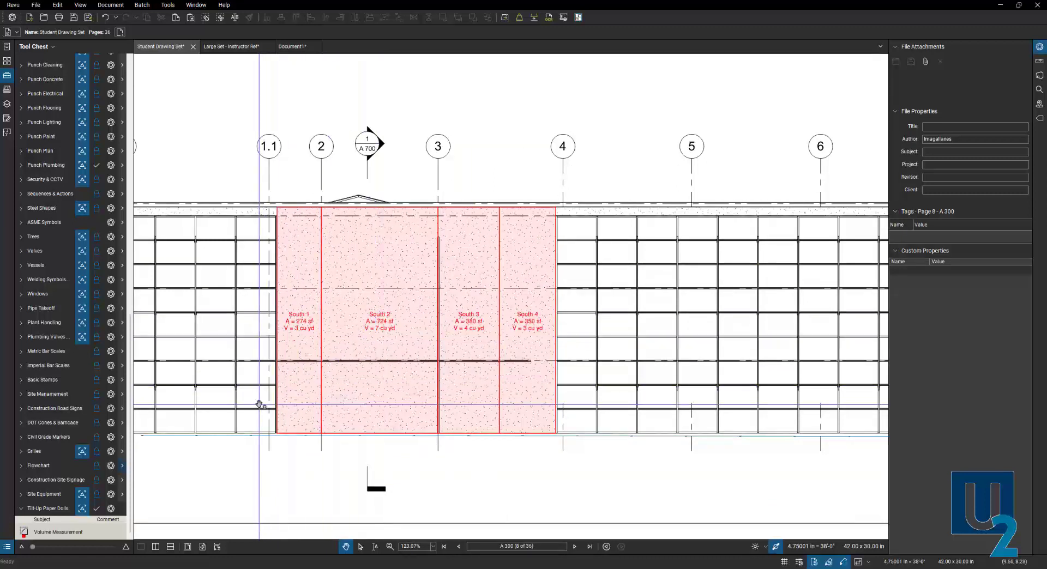
scroll(260, 397, "down", 2)
scroll(267, 395, "down", 1)
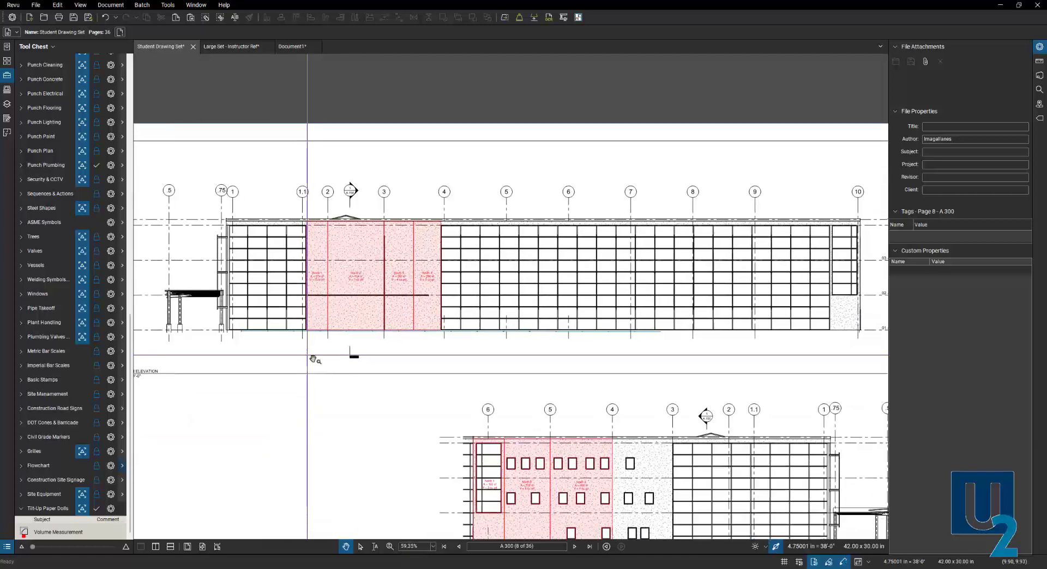
- Copy the North 1–3 panel markups from the elevation sheet
scroll(528, 475, "up", 2)
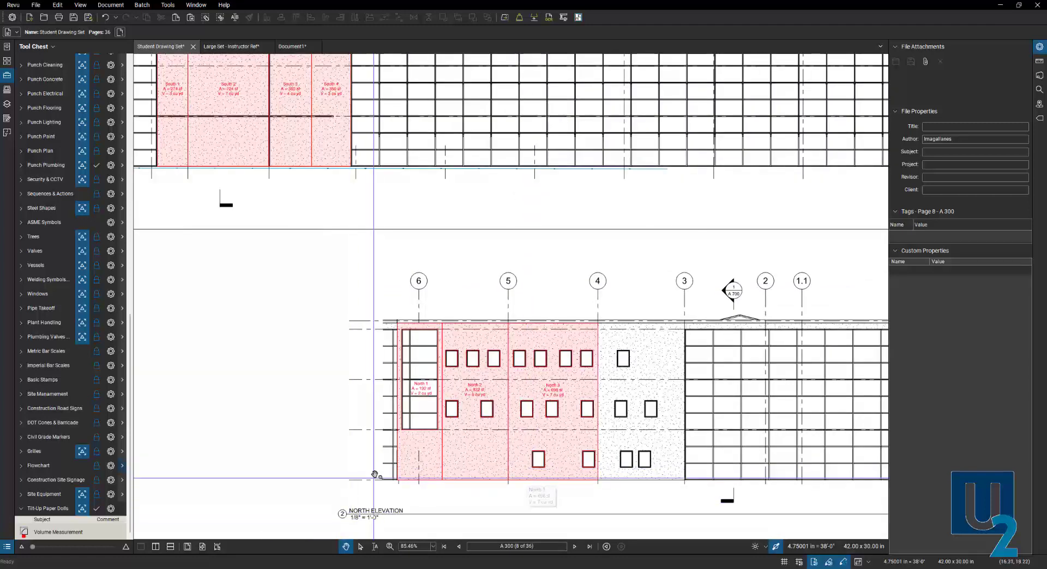
left_click_drag(377, 300, 632, 502)
right_click(486, 438)
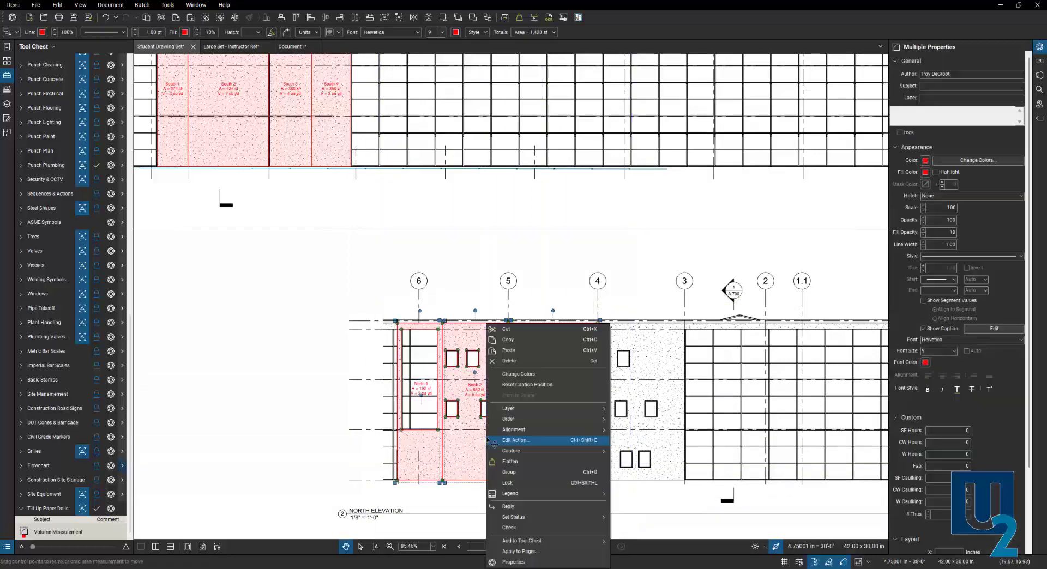
left_click(512, 344)
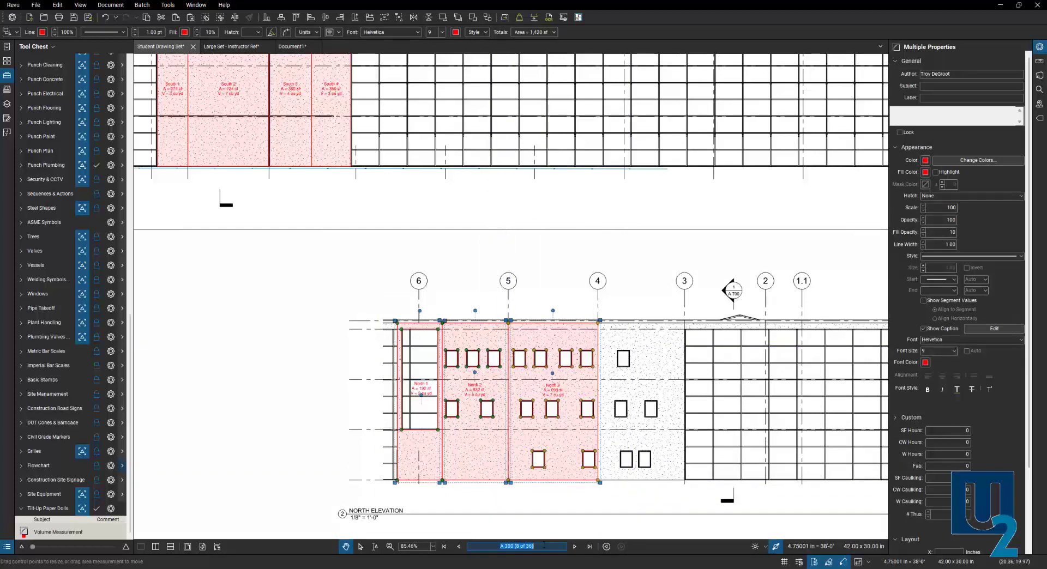
- Paste the North markups onto A 100, move them toward the building, then delete them
key("Return")
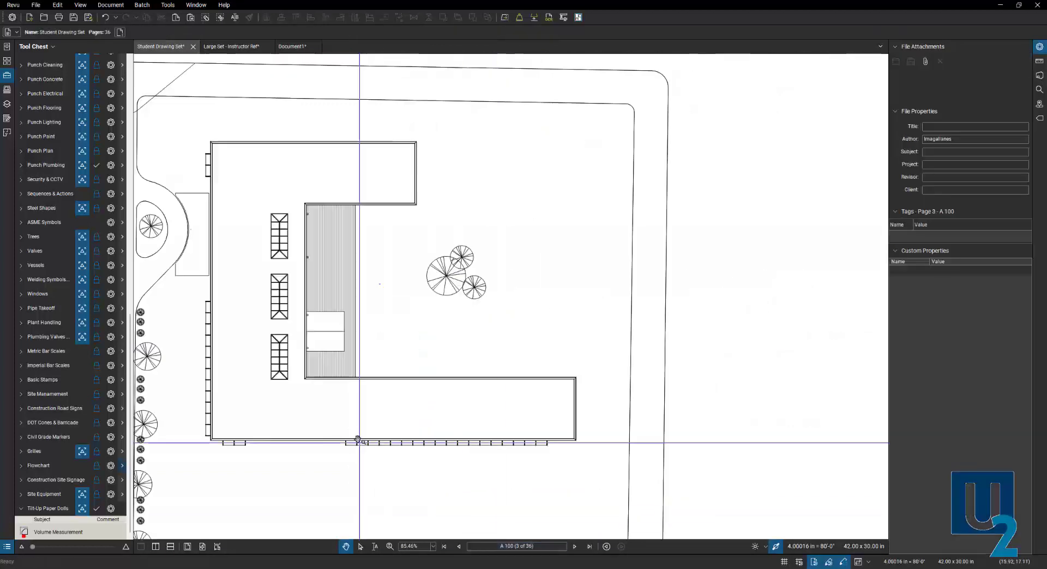
right_click(395, 354)
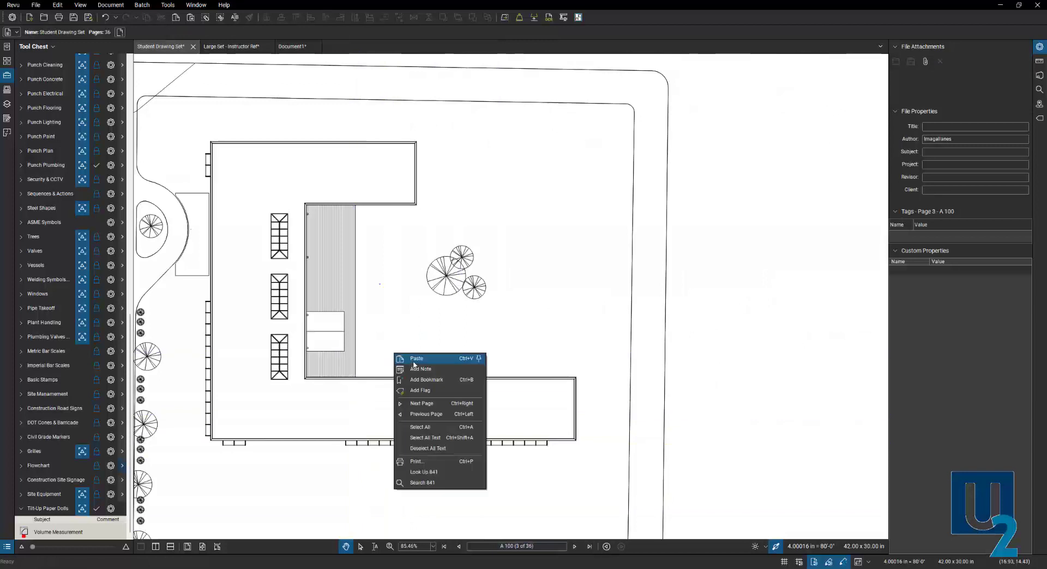
left_click(414, 359)
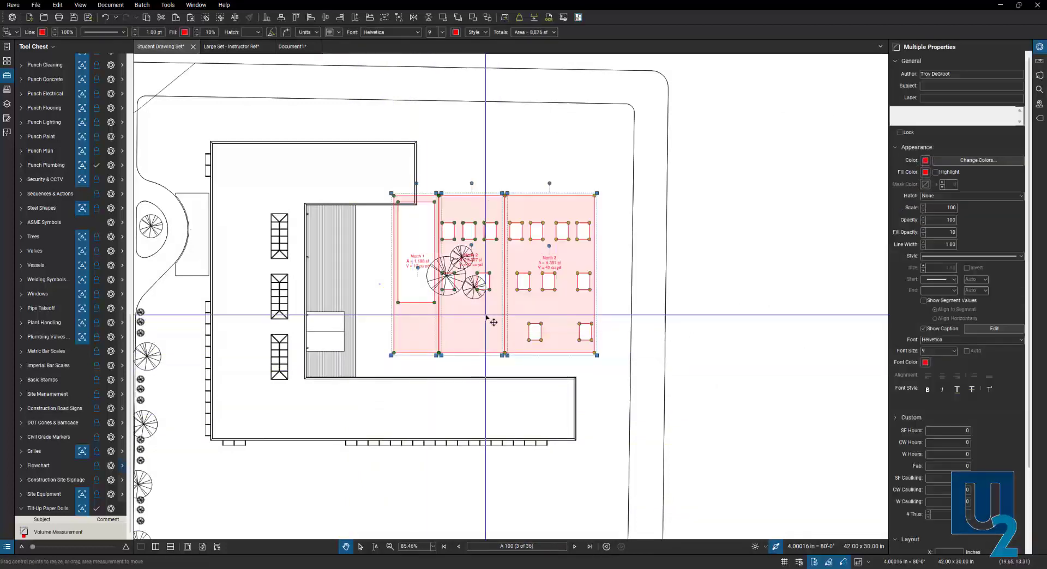
left_click_drag(487, 318, 487, 447)
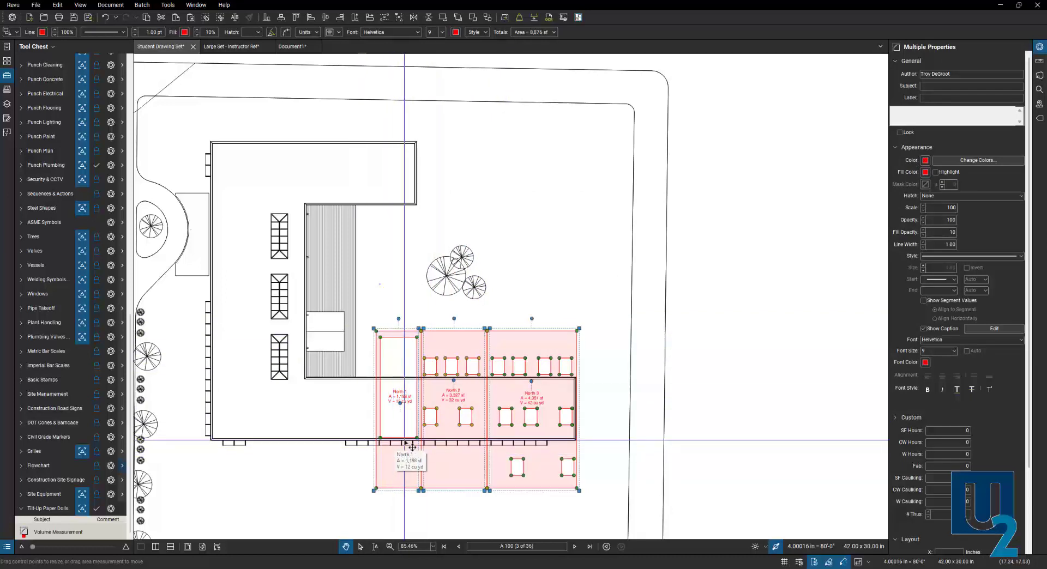
key("Delete")
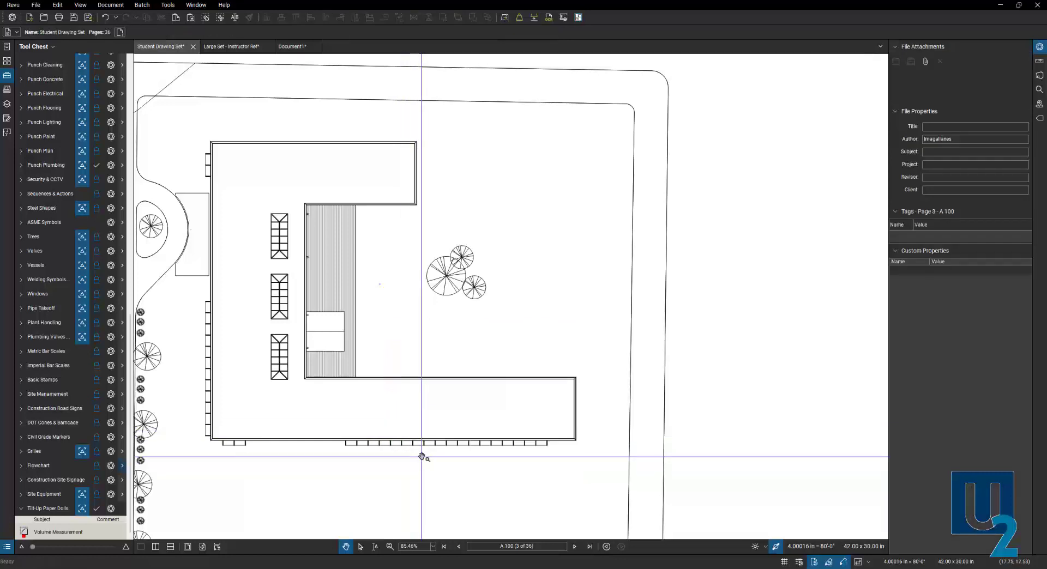
left_click(534, 546)
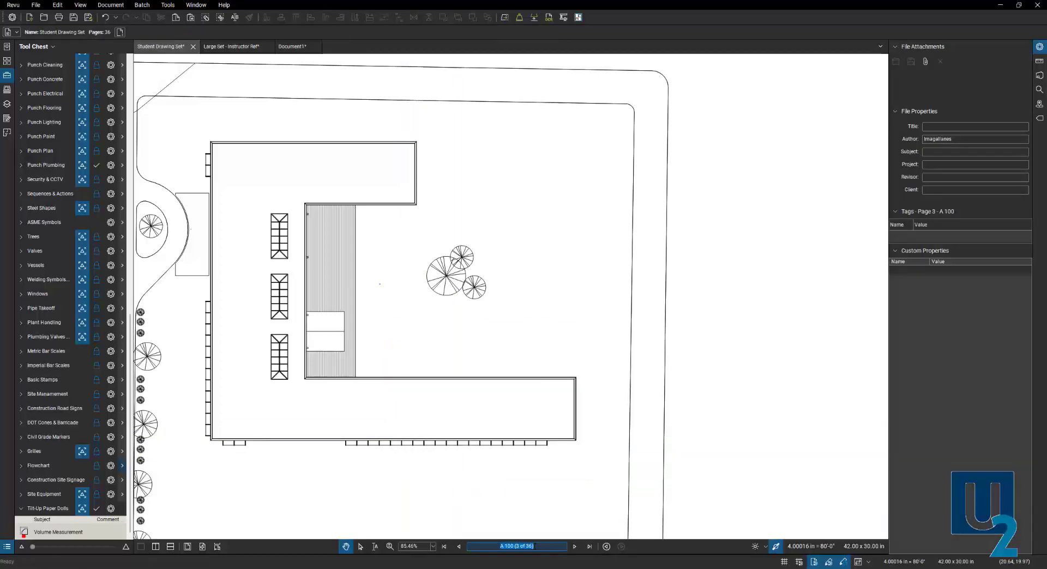
- Return to sheet A 300 and zoom in on the South Elevation panels
key("Return")
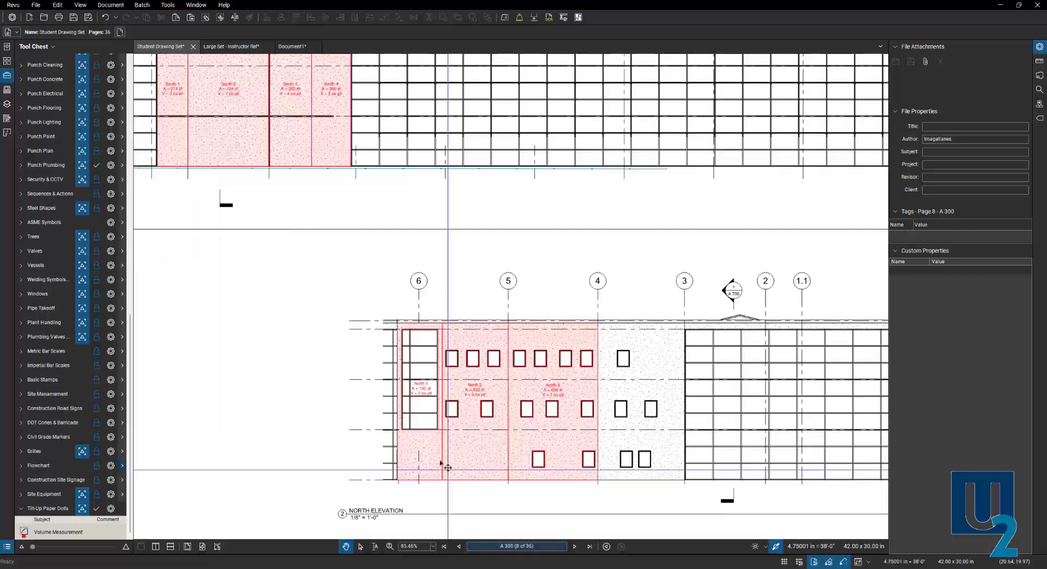
left_click_drag(333, 303, 409, 362)
scroll(295, 168, "up", 3)
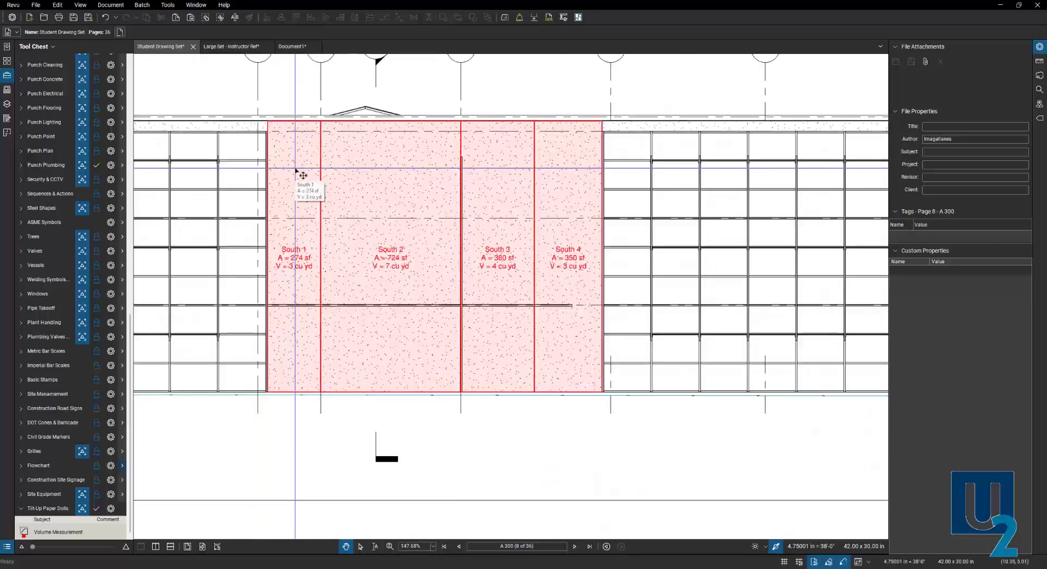
- Check South 1's Subject and Label in Properties, then deselect it and zoom out
left_click(315, 262)
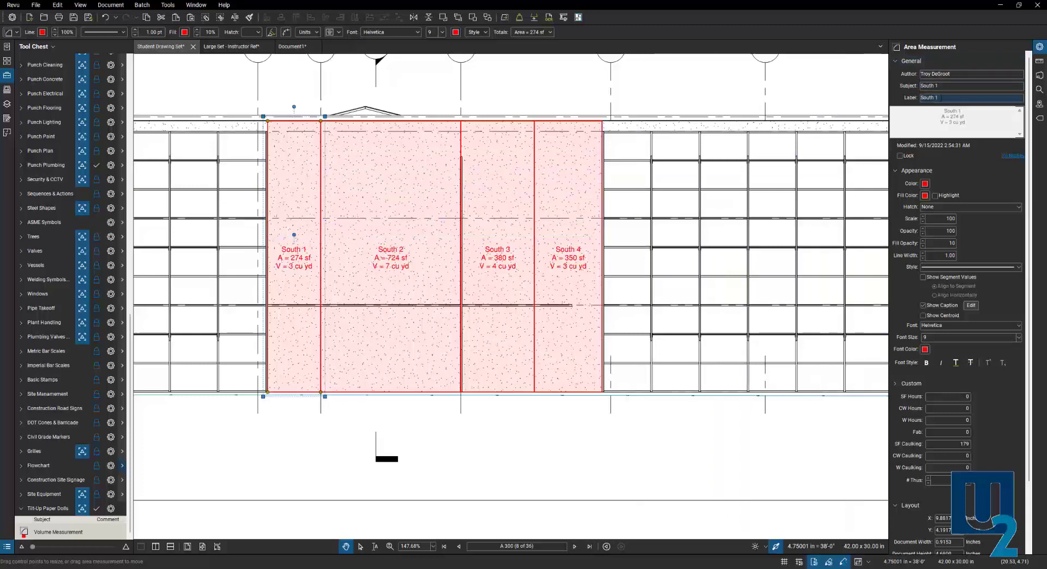
left_click(943, 85)
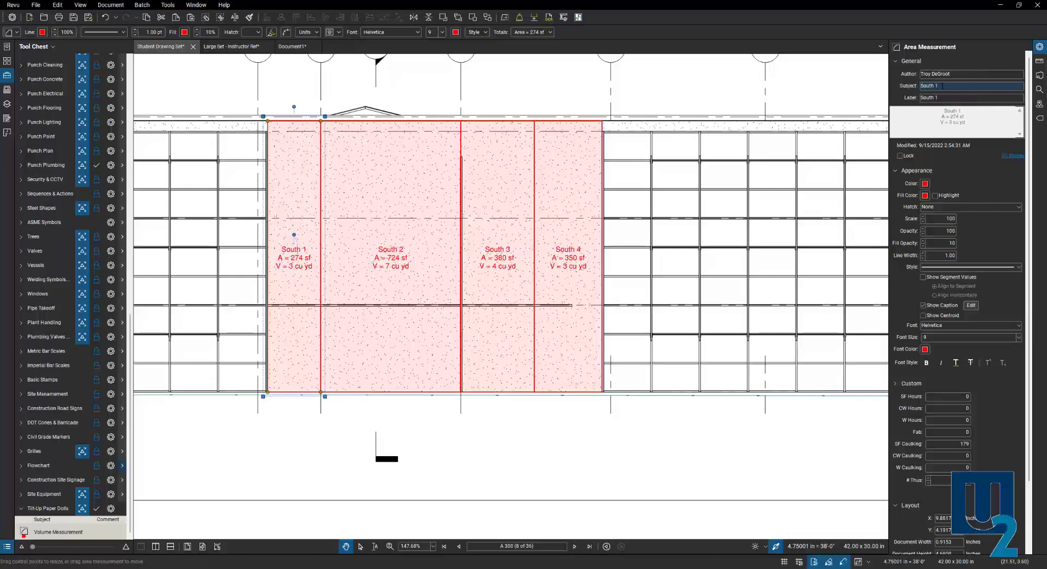
left_click(940, 99)
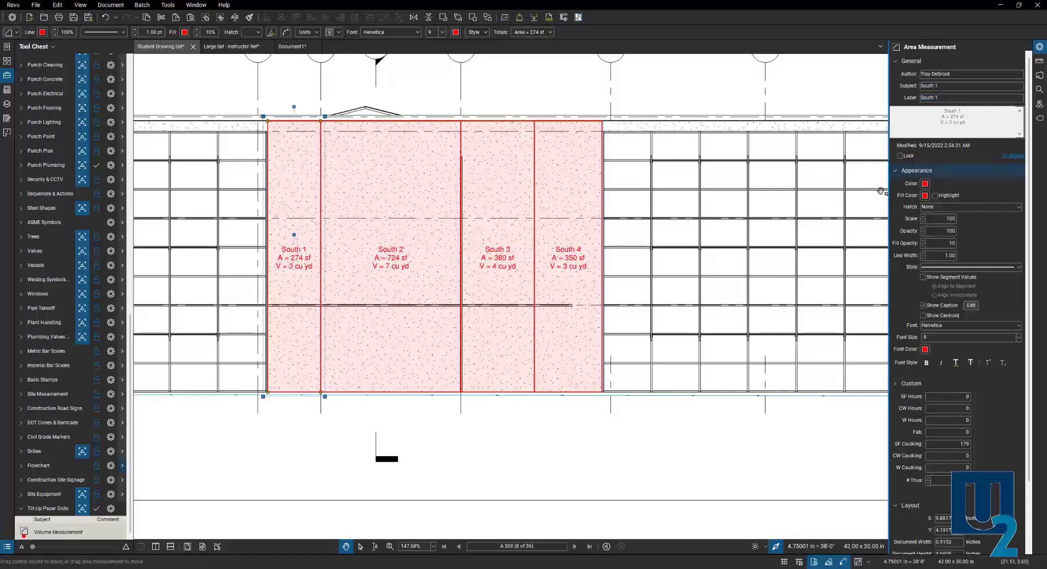
left_click(585, 429)
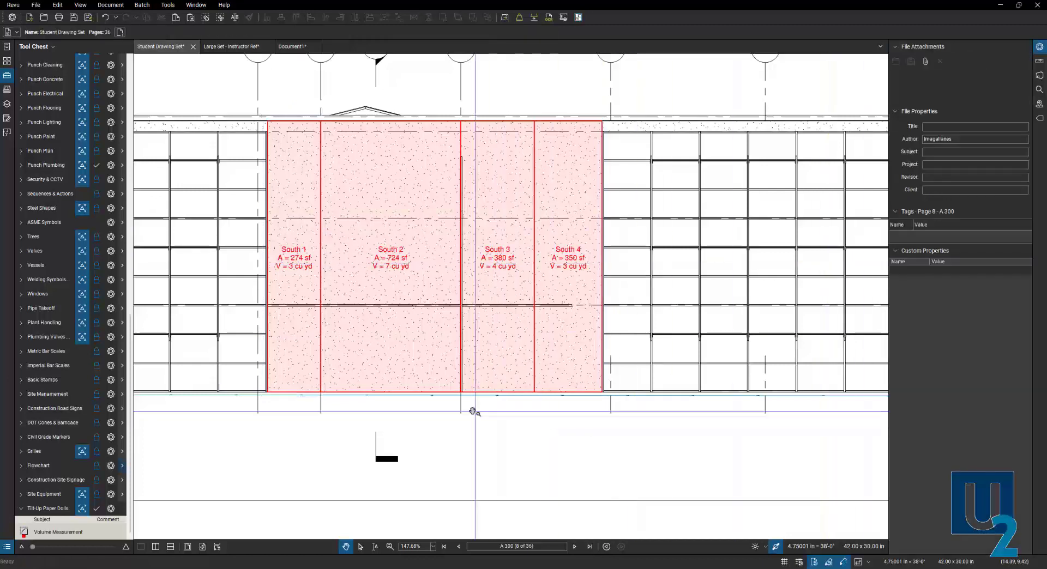
scroll(472, 411, "down", 3)
scroll(479, 420, "down", 5)
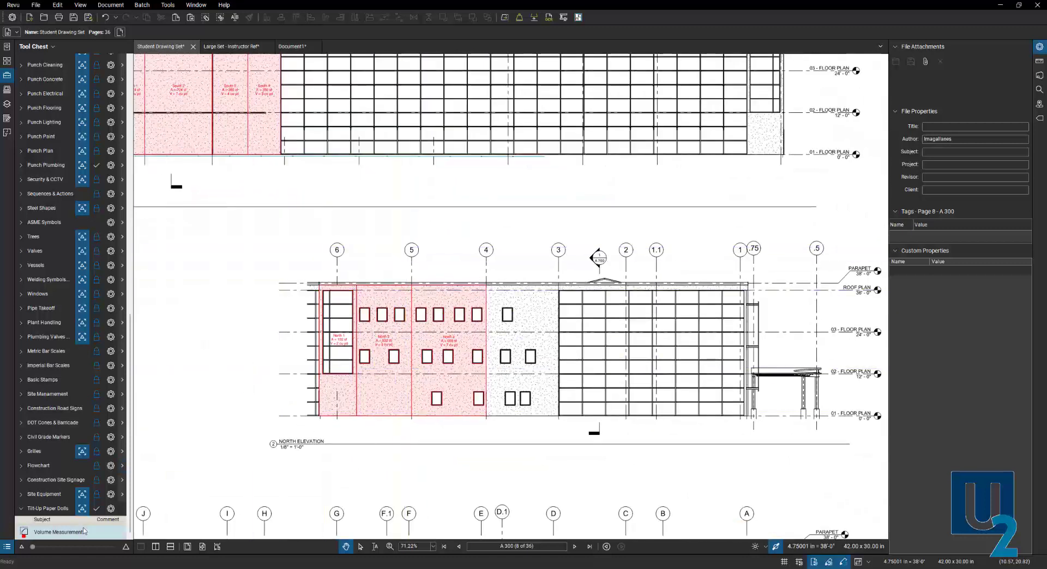
- Draw a volume measurement over the panel right of North 3, reading 774 sf and 8 cu yd
left_click(51, 537)
left_click(48, 536)
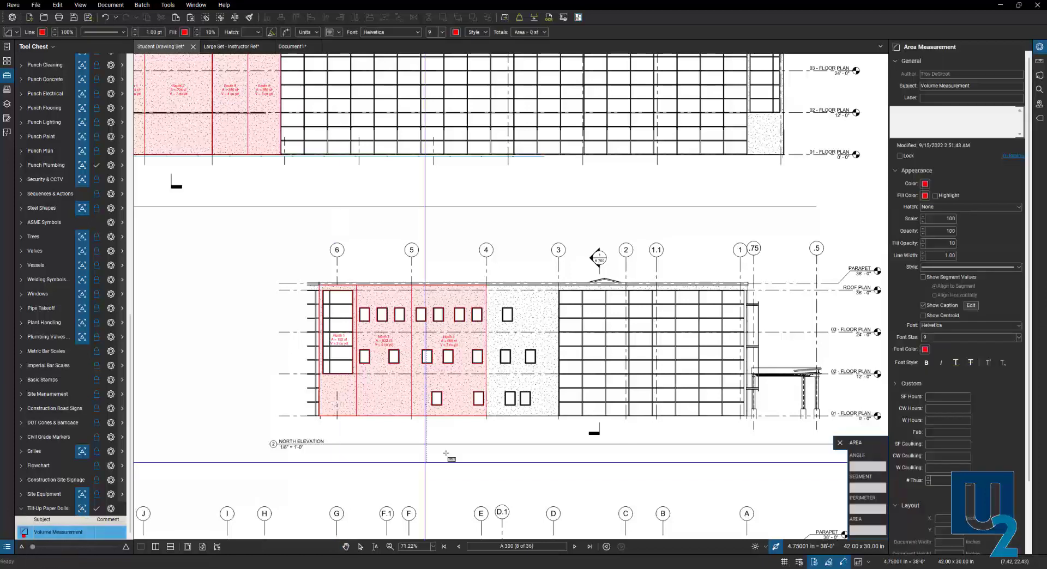
scroll(545, 343, "up", 5)
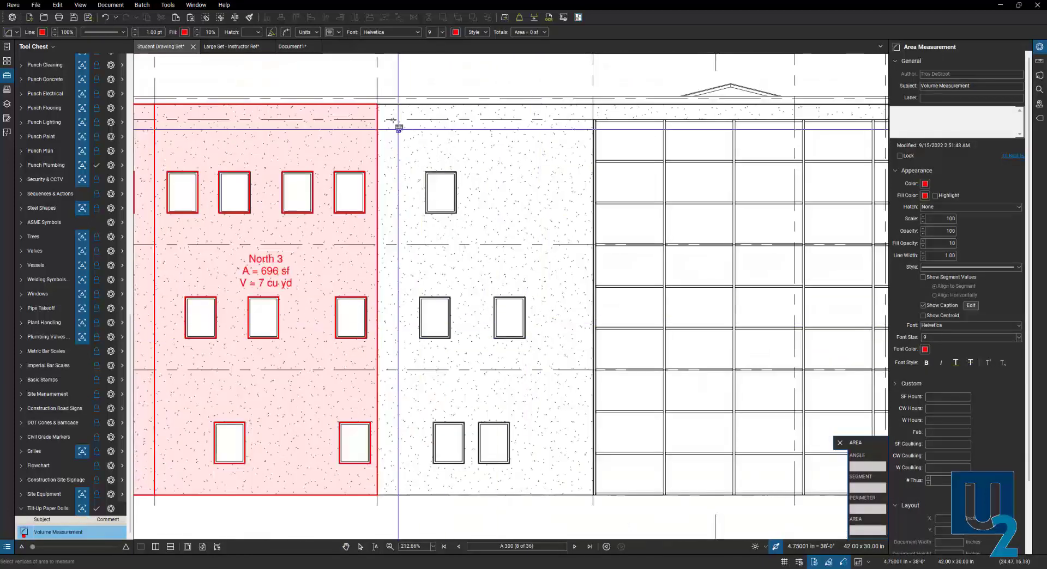
left_click_drag(377, 104, 594, 495)
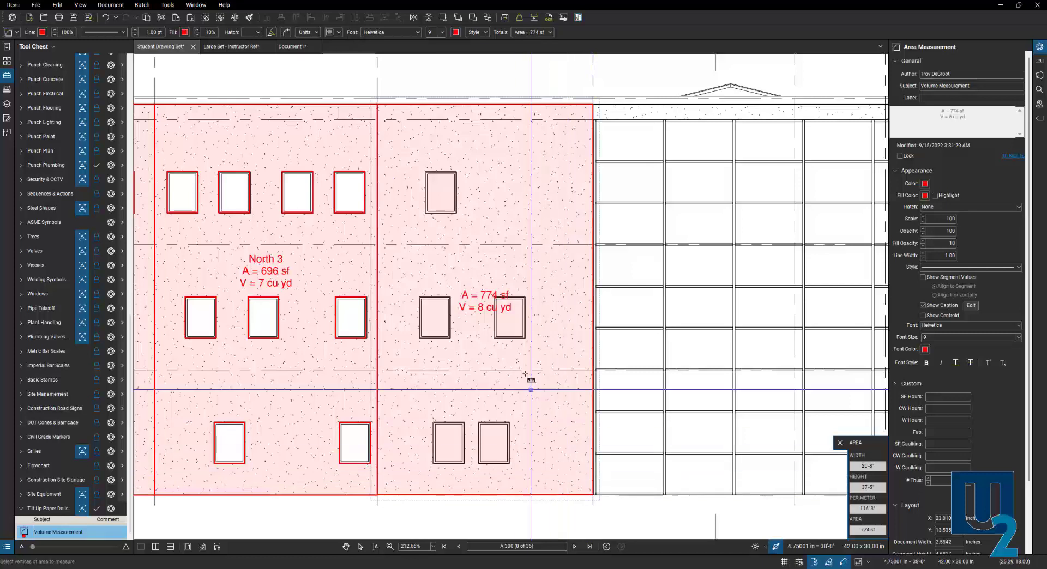
key("Escape")
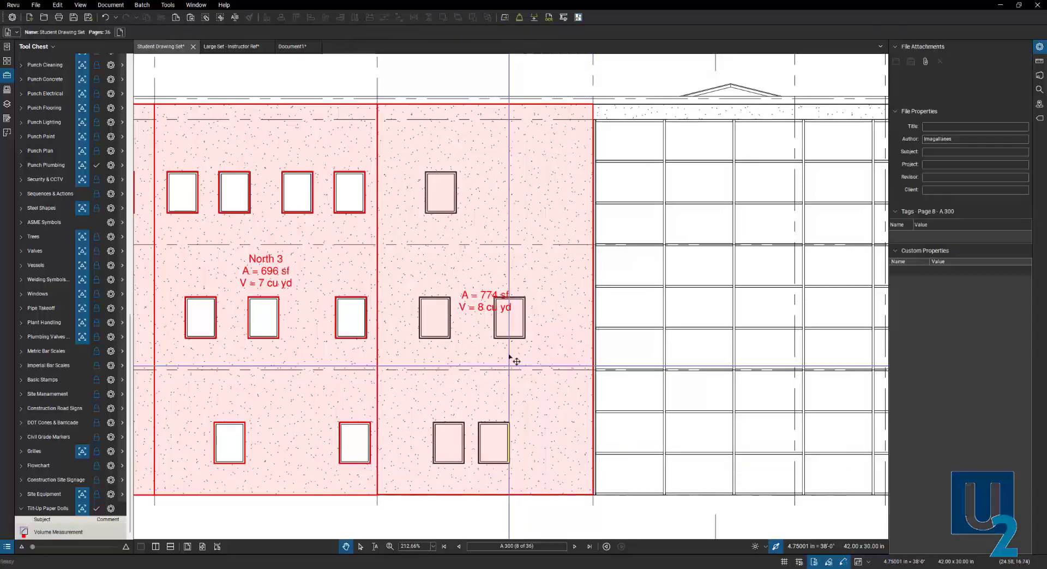
- Cut the upper window out of the panel with Polygon Cutout, reducing it to 763 sf
left_click(1039, 62)
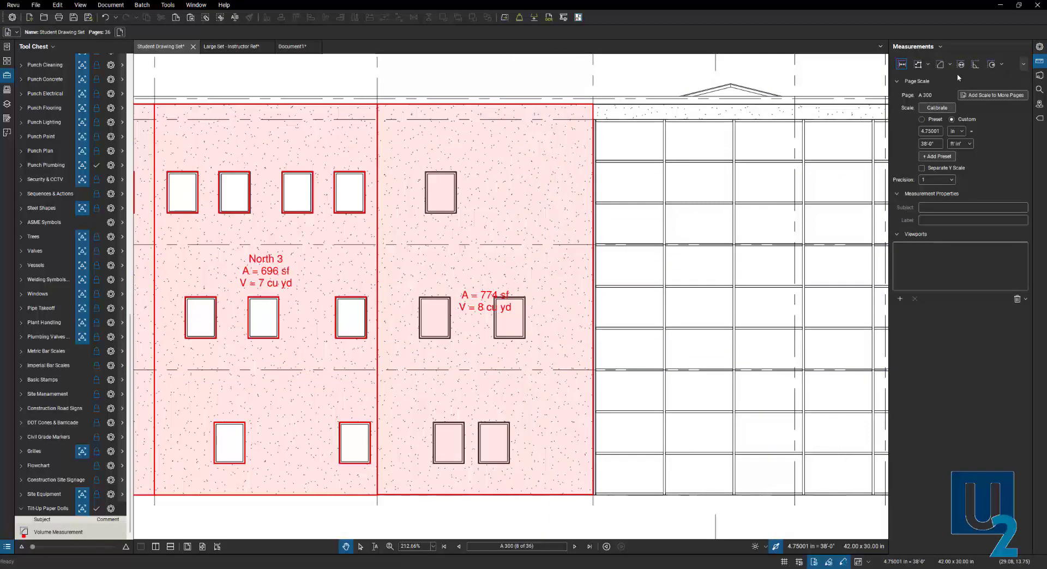
scroll(625, 299, "up", 3)
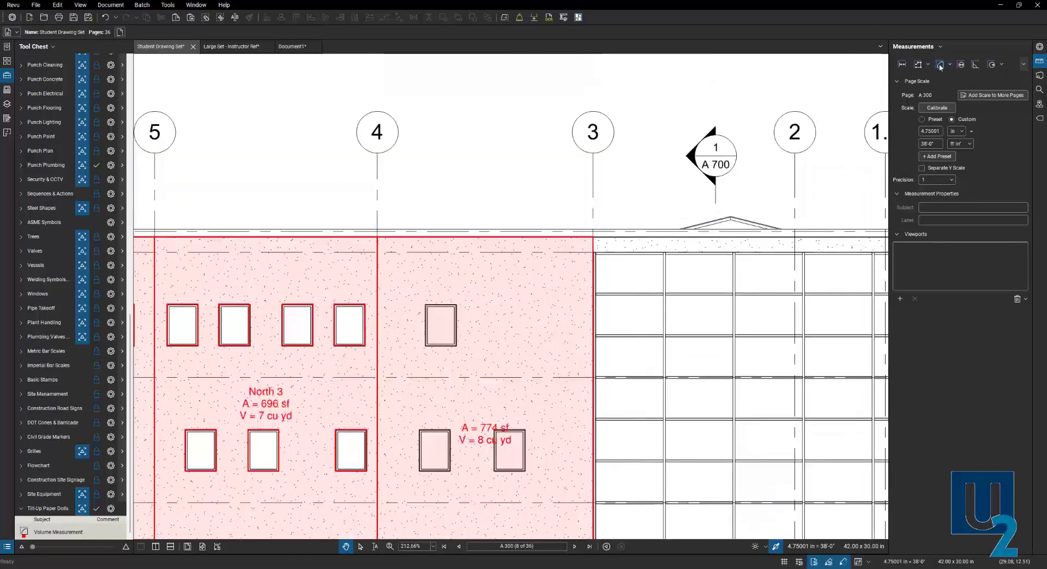
left_click(948, 65)
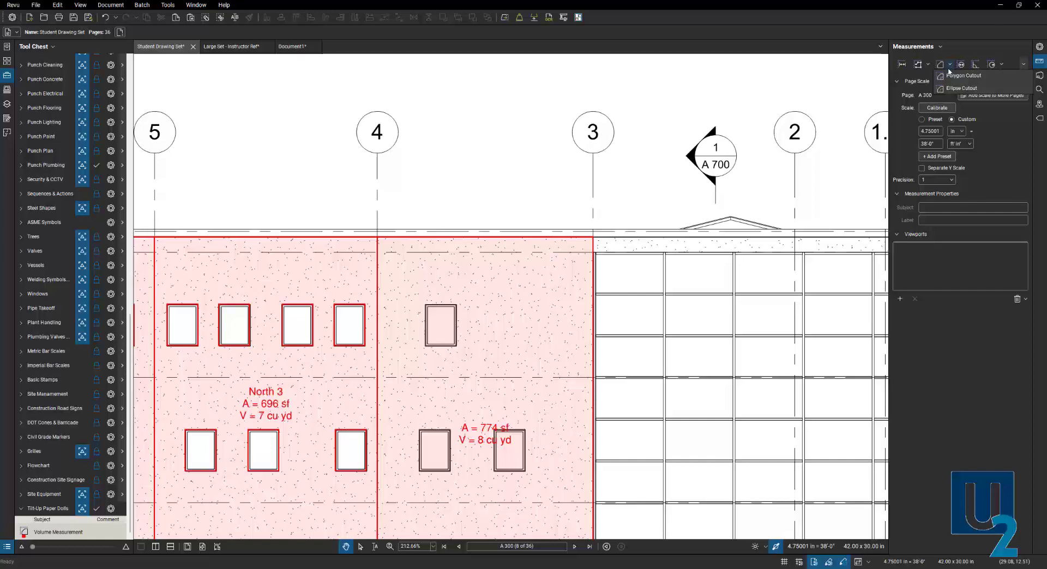
left_click(953, 80)
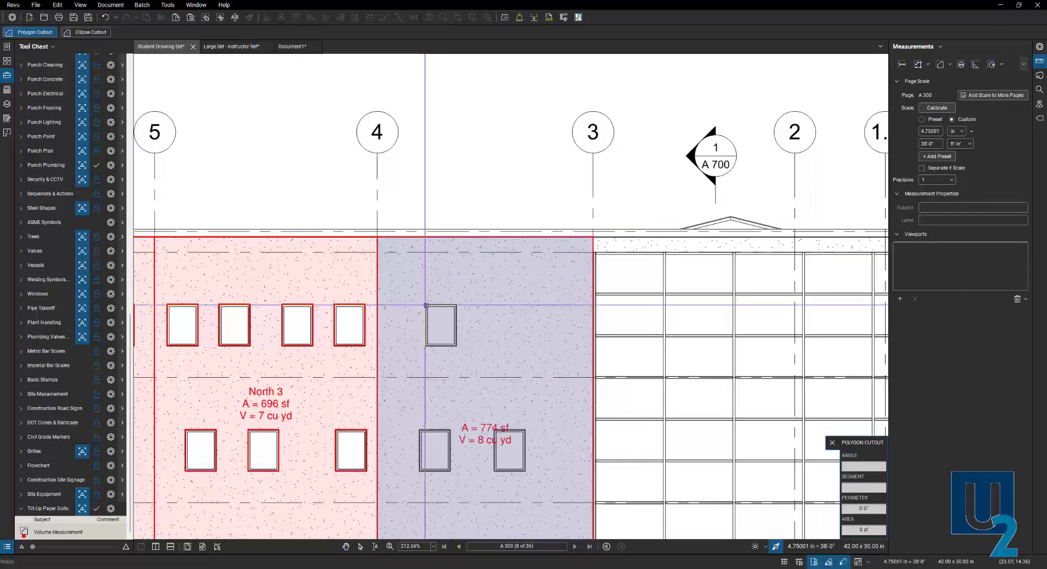
left_click(444, 338)
left_click_drag(443, 338, 456, 346)
key("Escape")
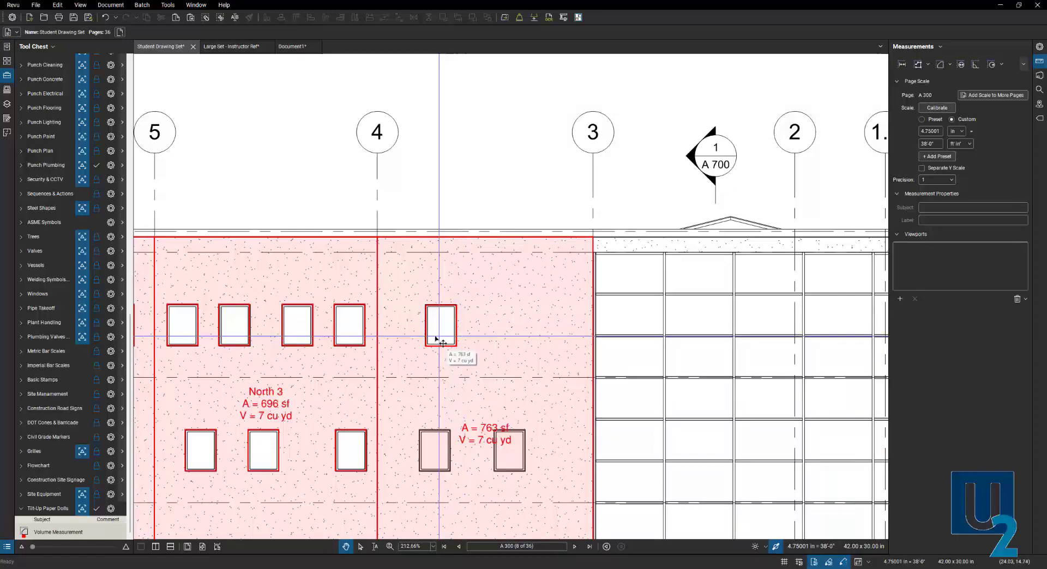
- Cut the four lower windows out of the panel, bringing it to 717 sf and 7 cu yd
left_click(451, 339)
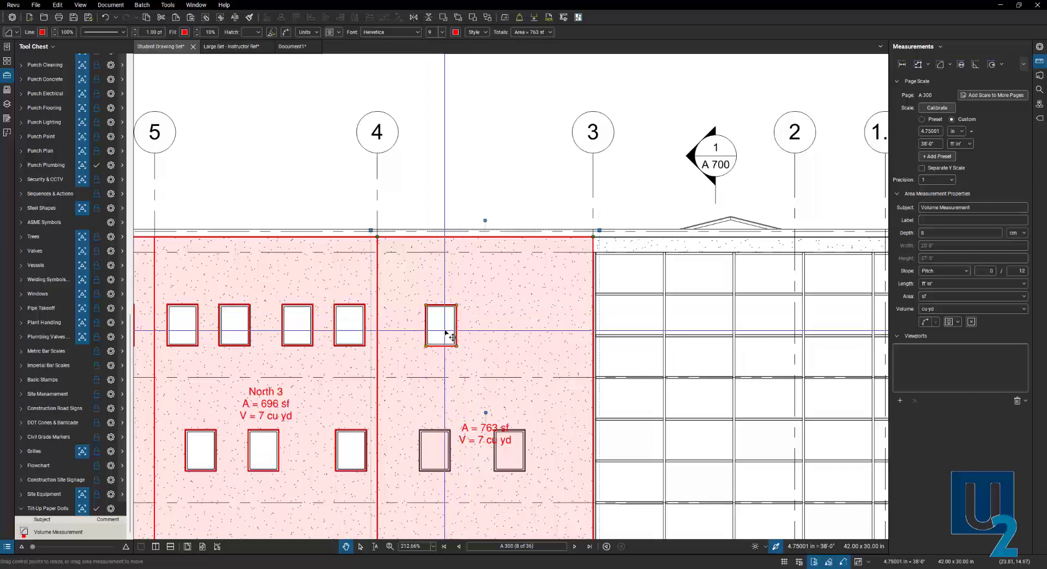
left_click(436, 452)
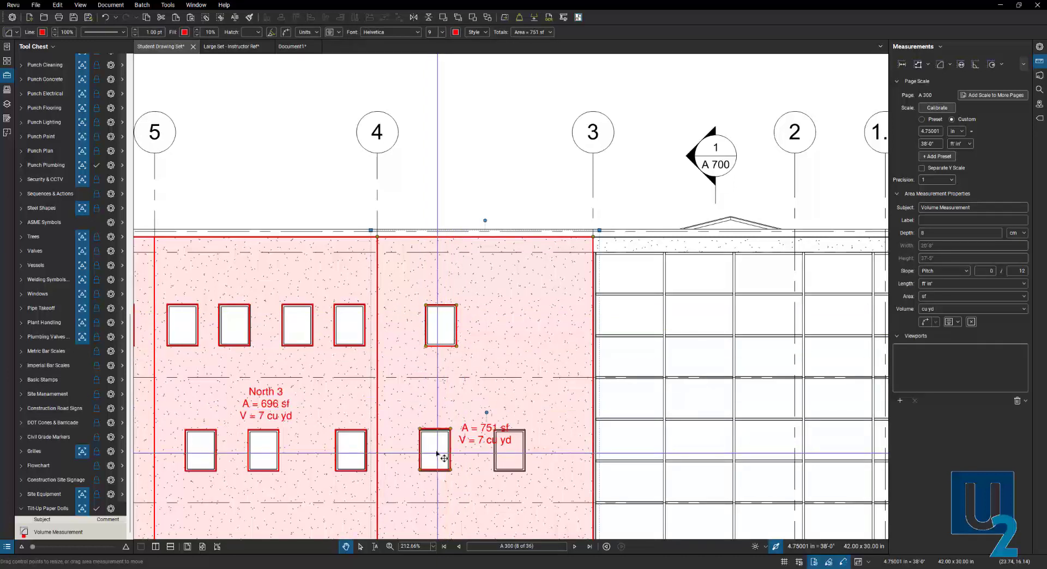
left_click(513, 452)
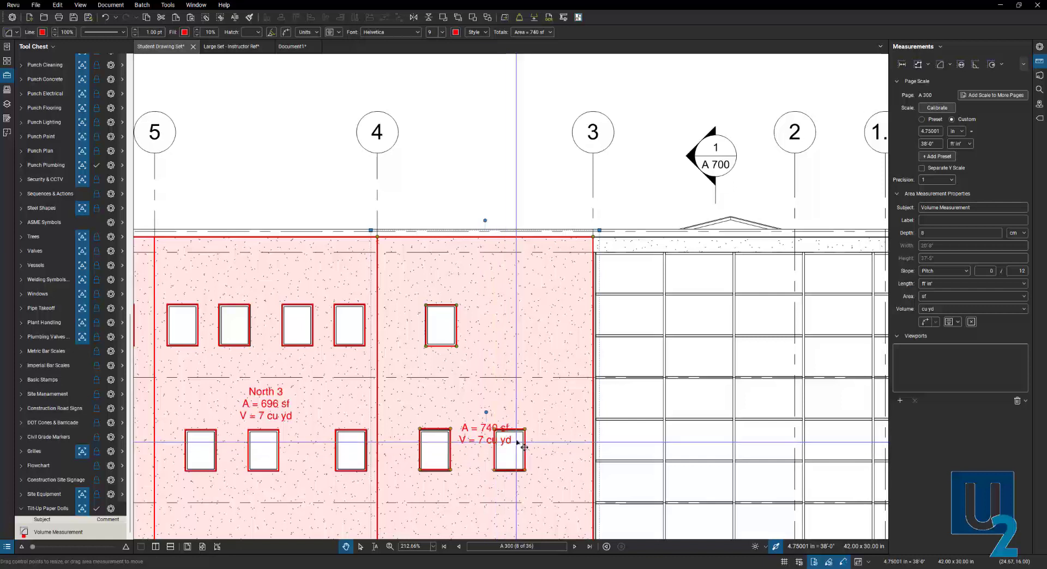
scroll(477, 296, "up", 1)
scroll(488, 257, "down", 4)
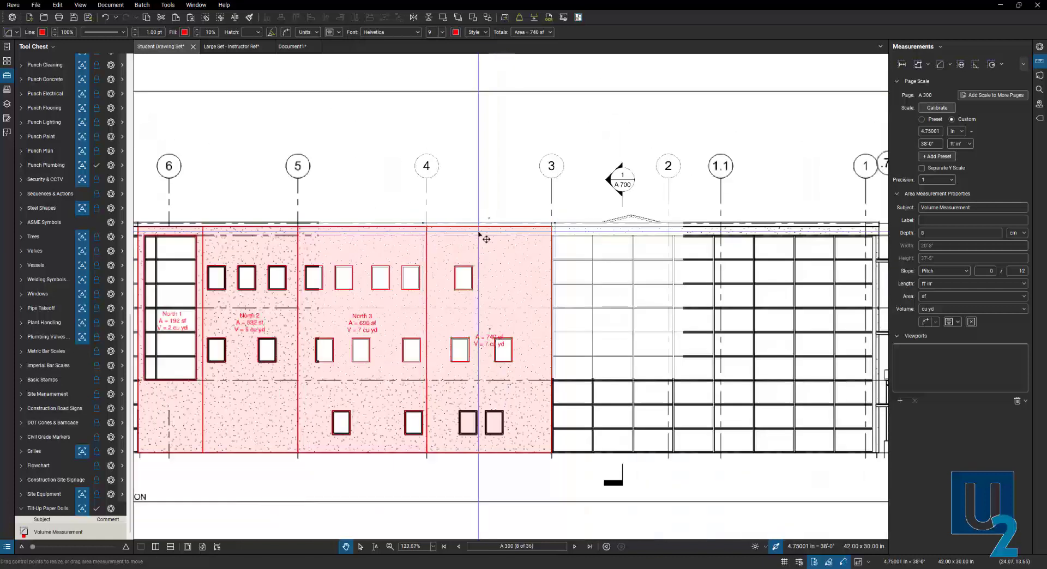
scroll(482, 428, "up", 3)
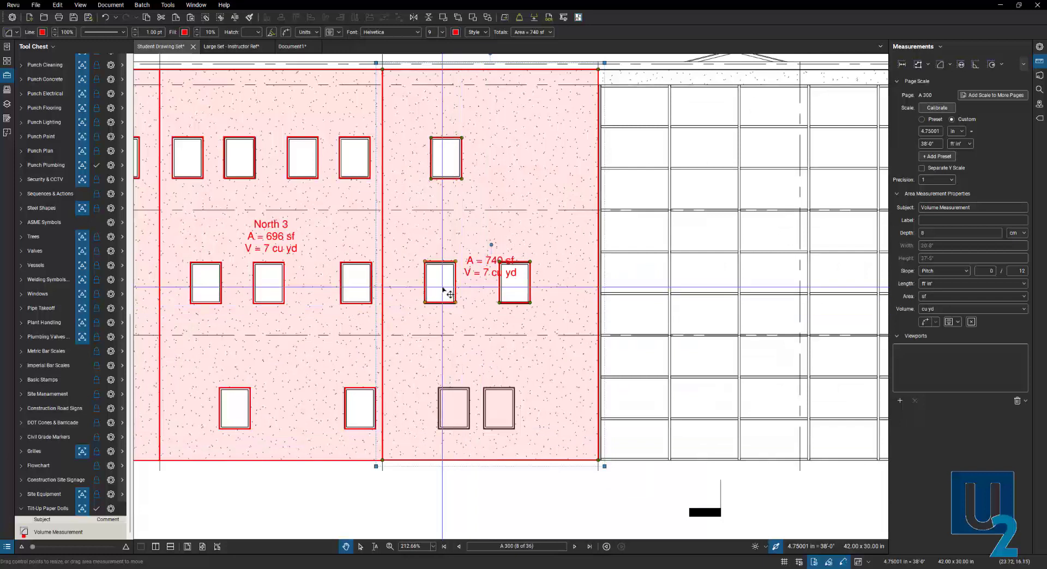
left_click(456, 416)
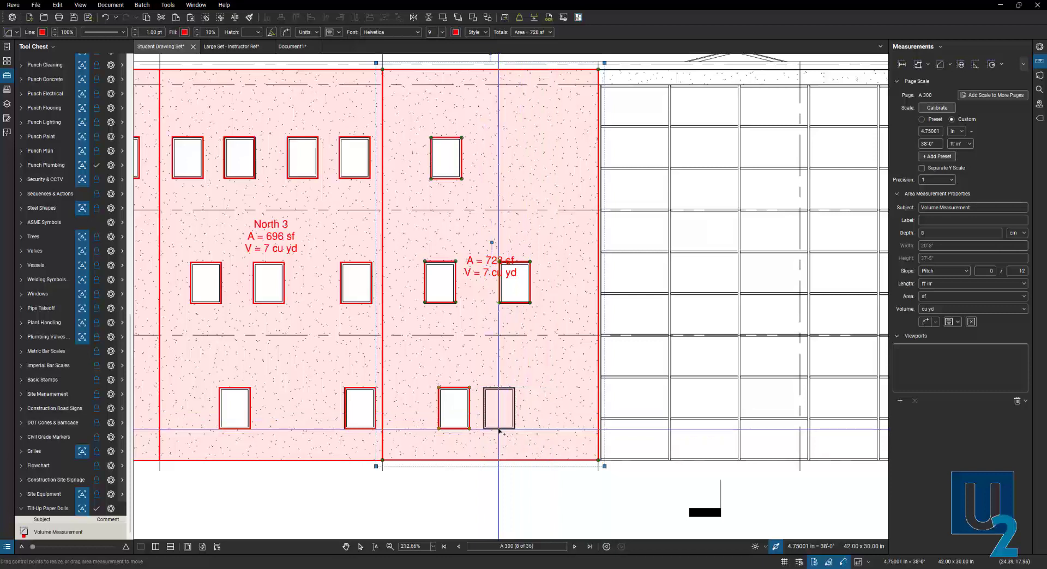
left_click(498, 430)
- Name the 717 sf panel 'North 4' as subject and label, and raise its caption
left_click(491, 477)
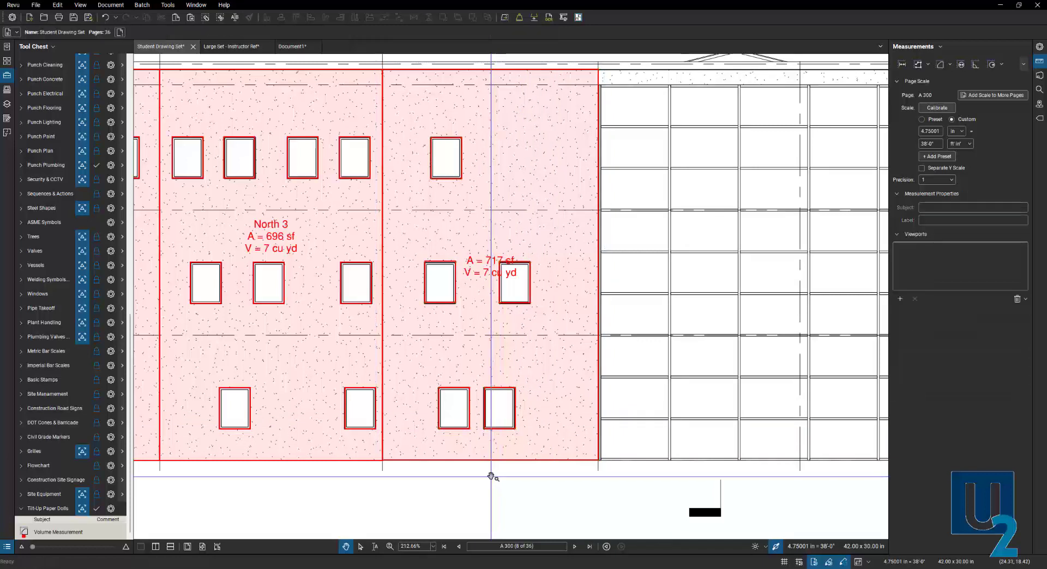
scroll(497, 403, "down", 2)
left_click(488, 307)
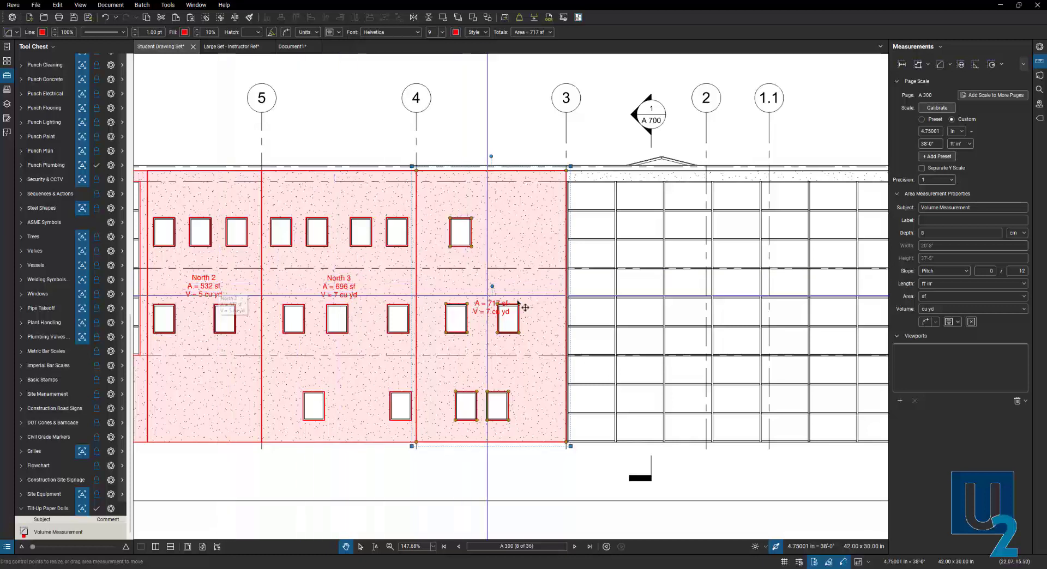
left_click(938, 220)
type("North 4")
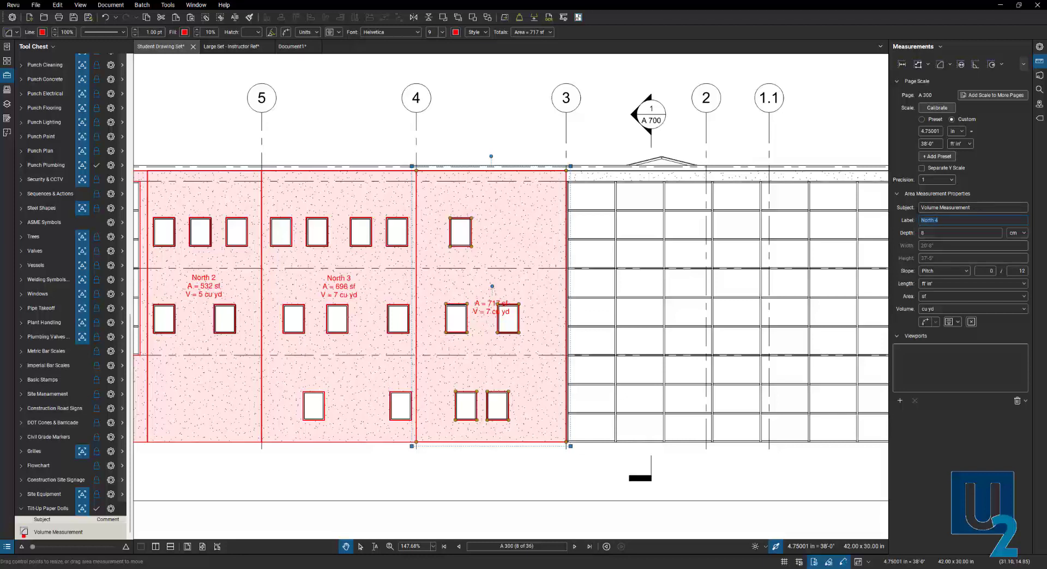
left_click(925, 210)
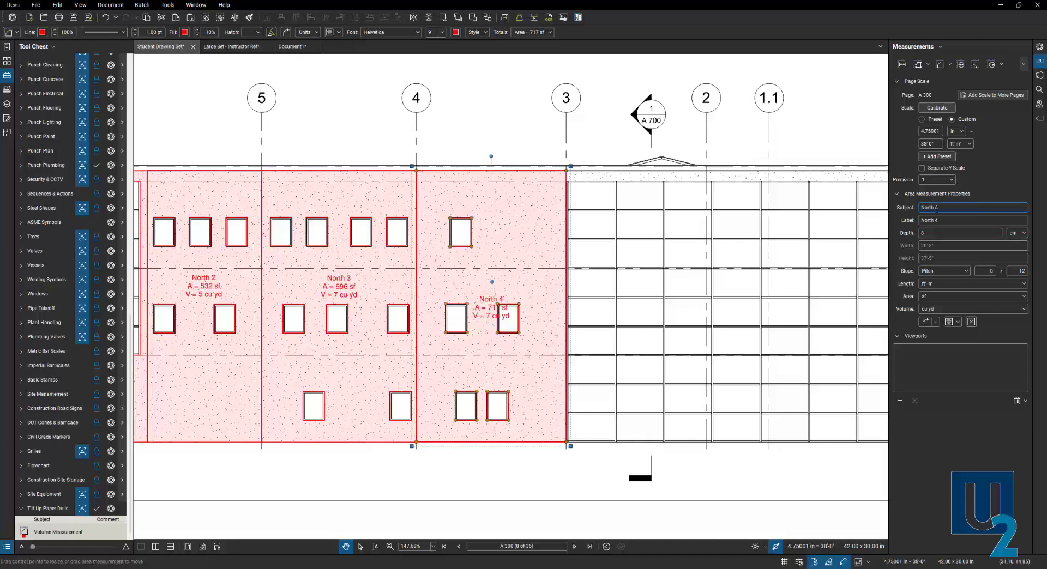
key("Return")
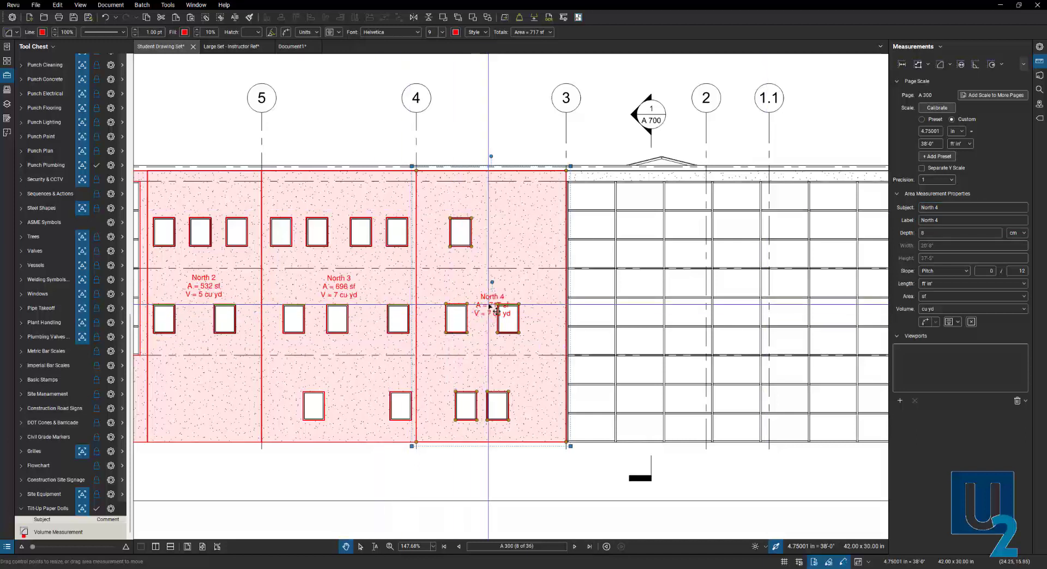
left_click_drag(489, 307, 492, 292)
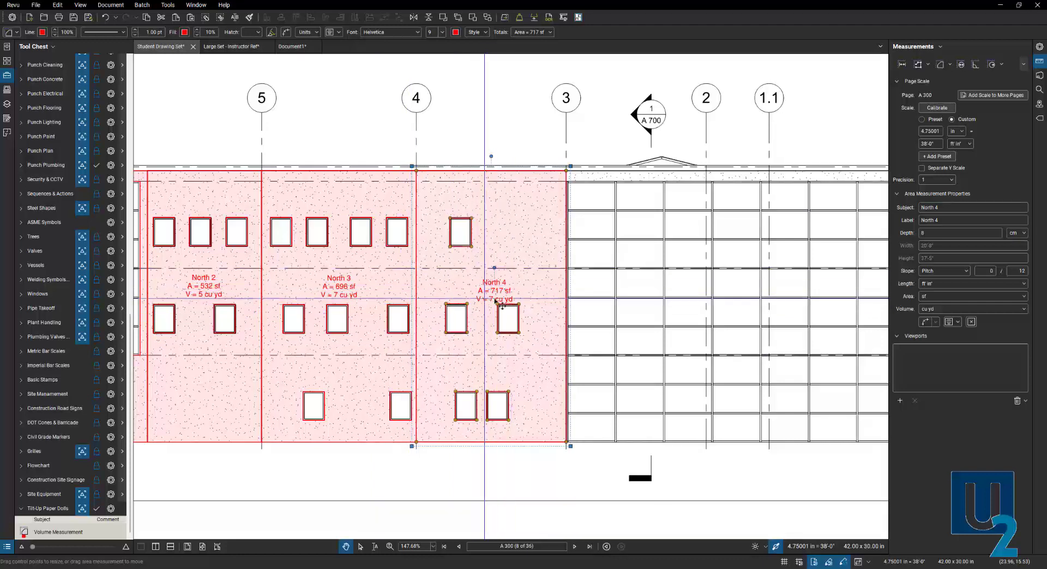
scroll(599, 342, "down", 2)
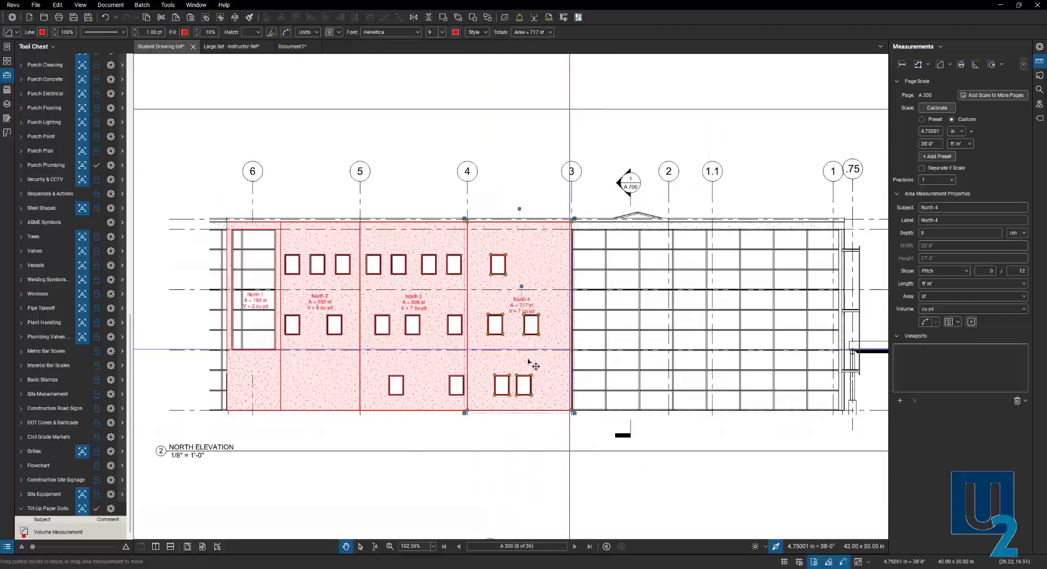
left_click(293, 424)
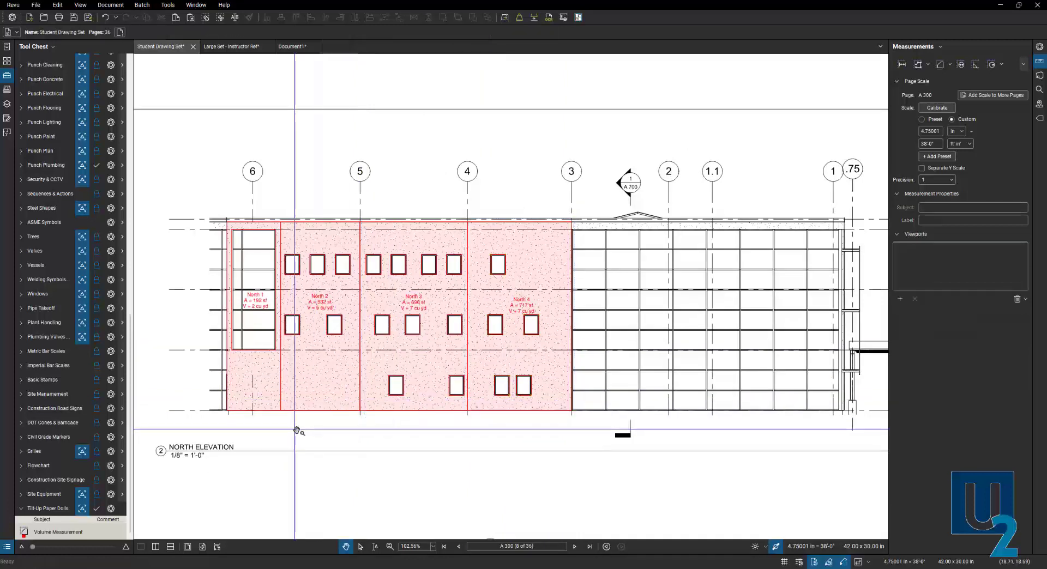
scroll(411, 467, "down", 2)
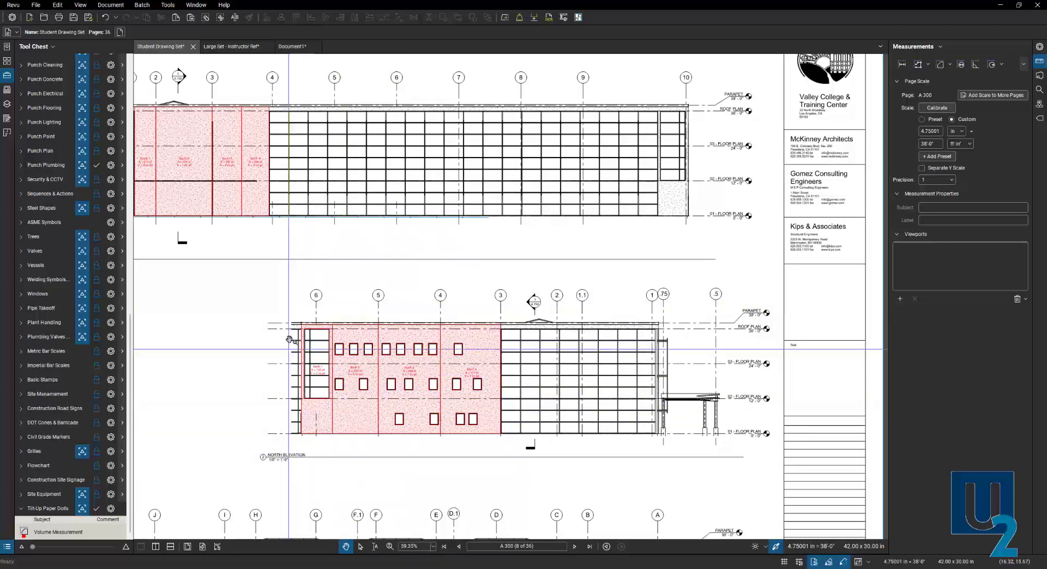
- Add the North 1–4 panel measurements, including North 4 at 717 sf, to the Tilt-Up Paper Dolls set
left_click_drag(278, 304, 527, 453)
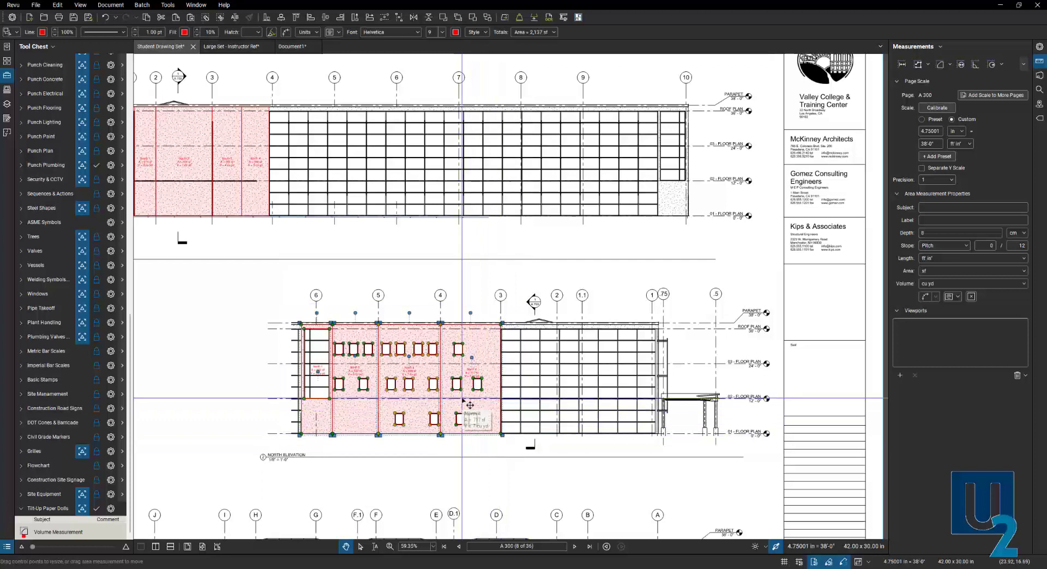
right_click(462, 402)
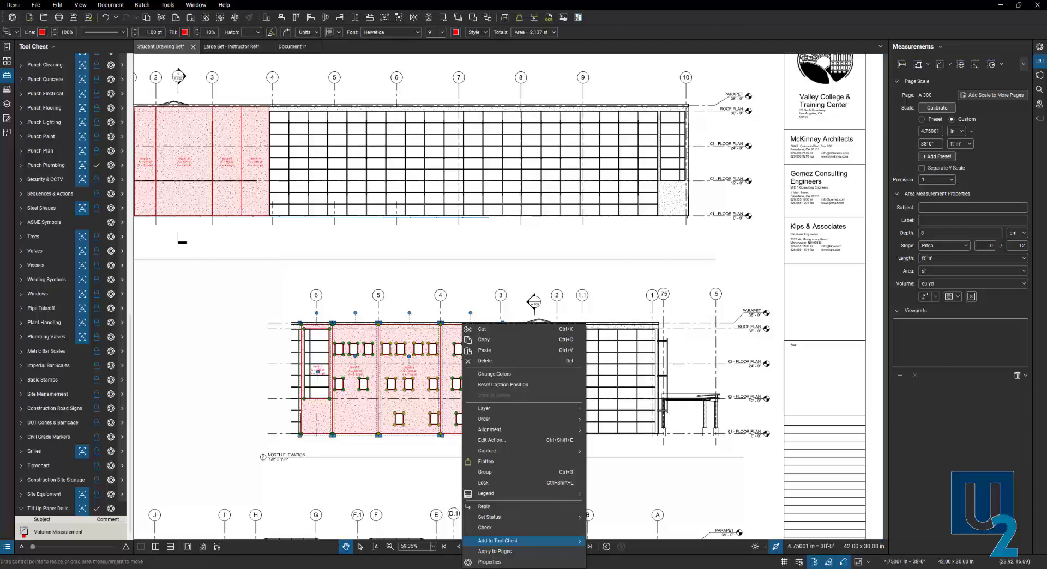
key("Escape")
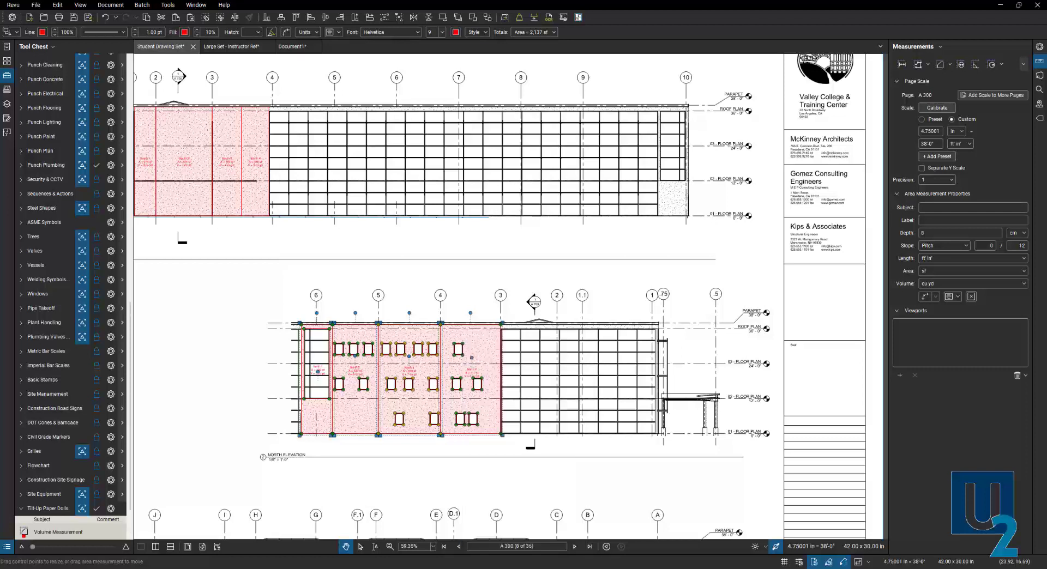
left_click(49, 510)
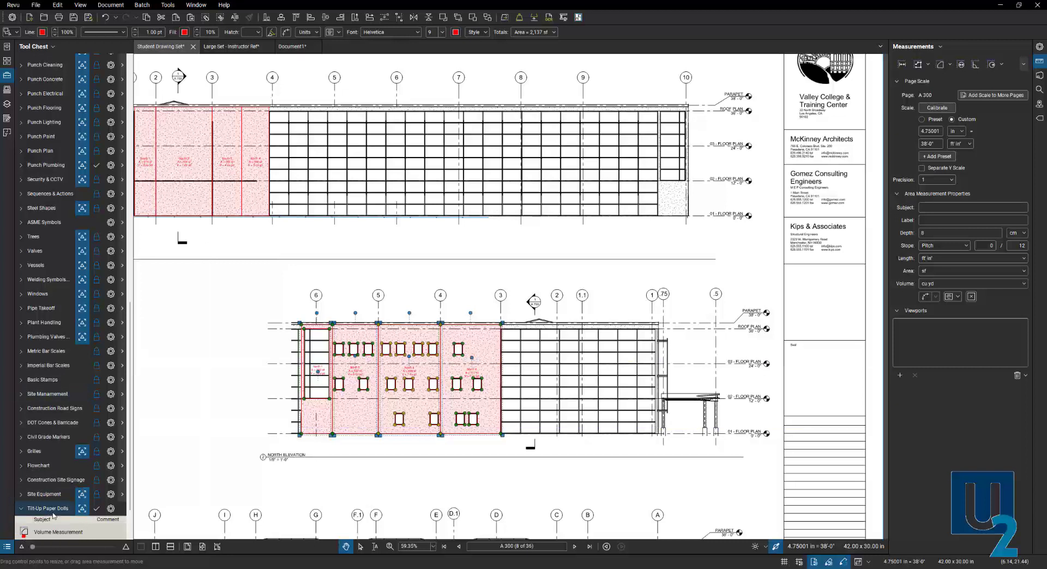
left_click(49, 507)
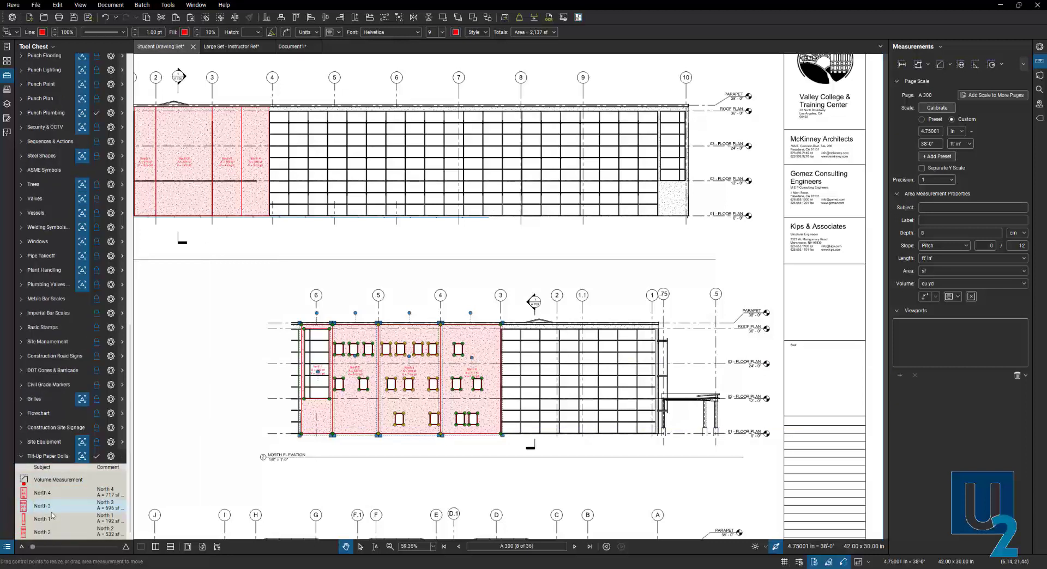
- Select the South elevation markups and add South 1–4 to the Tilt-Up Paper Dolls set
left_click_drag(134, 109, 512, 364)
right_click(456, 302)
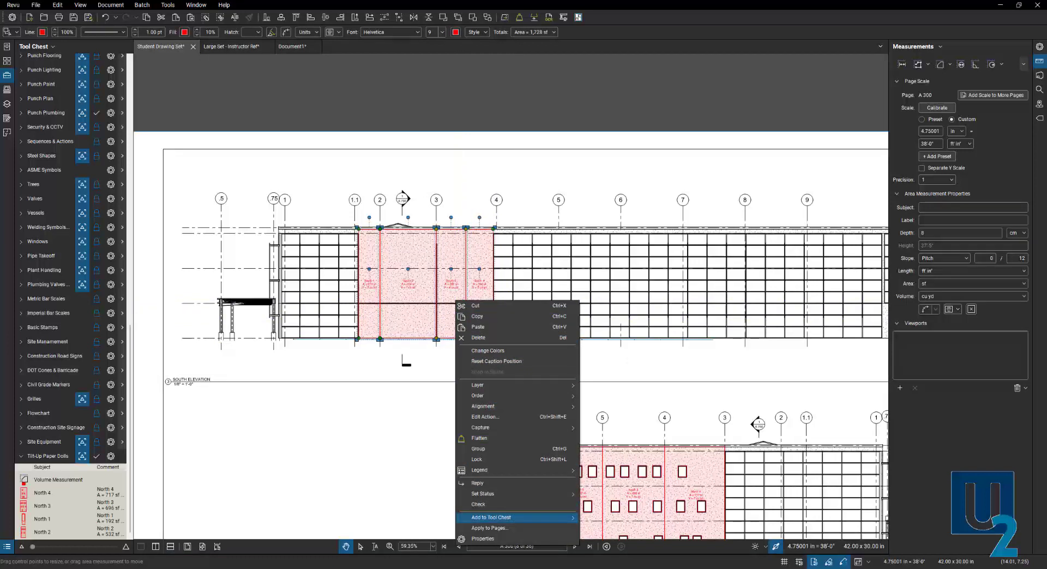
key("Escape")
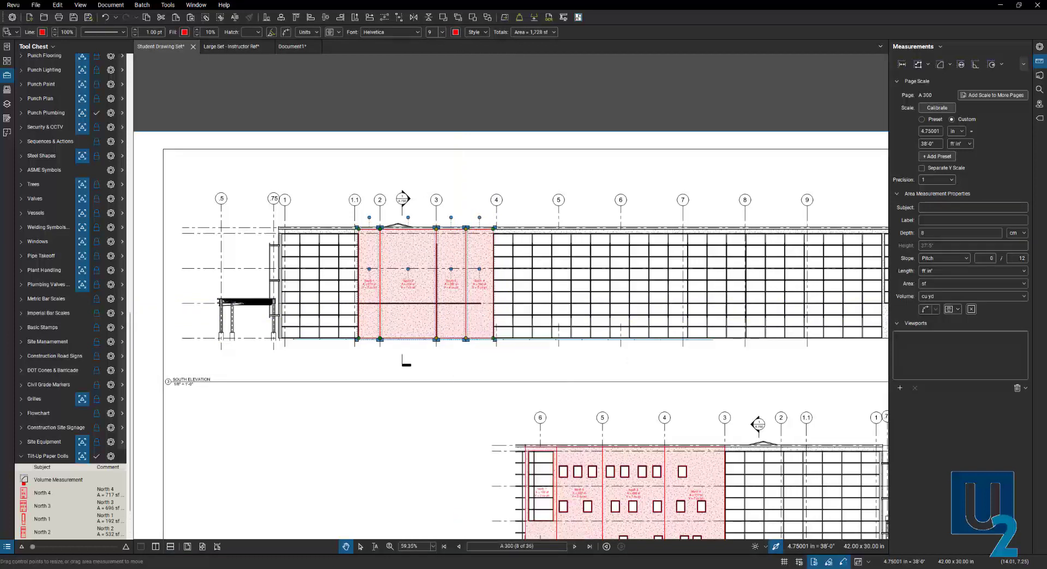
scroll(49, 494, "down", 2)
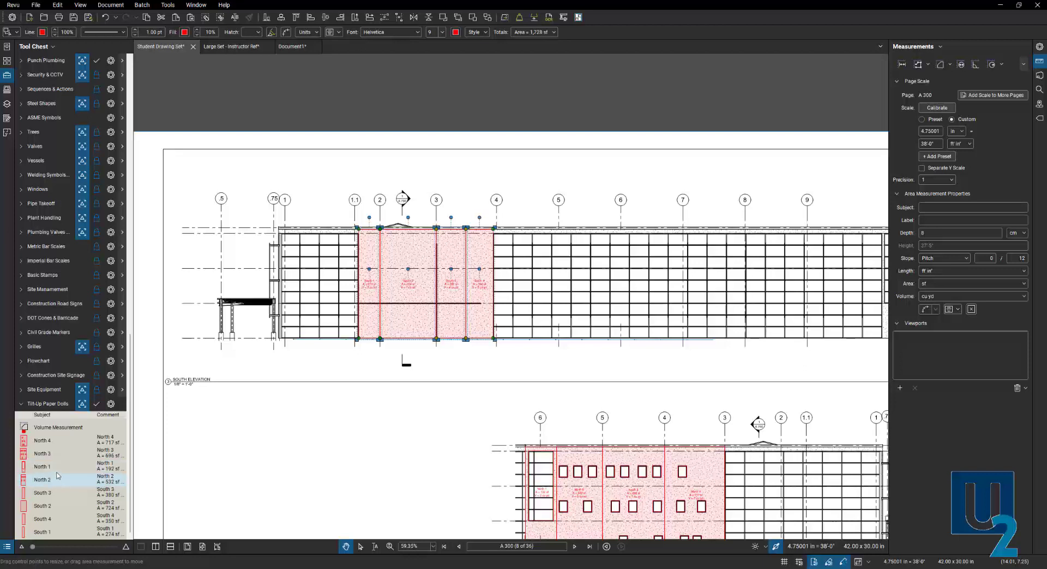
- Give the Tilt-Up Paper Dolls tool set a 4.75001 in = 38'-0" scale matching sheet A 300
left_click(111, 405)
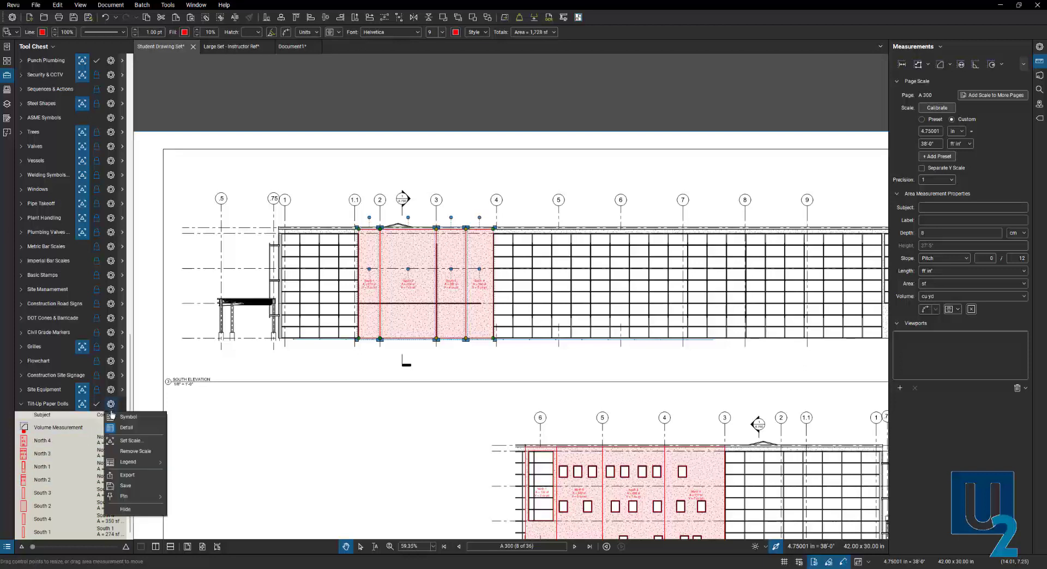
left_click(134, 445)
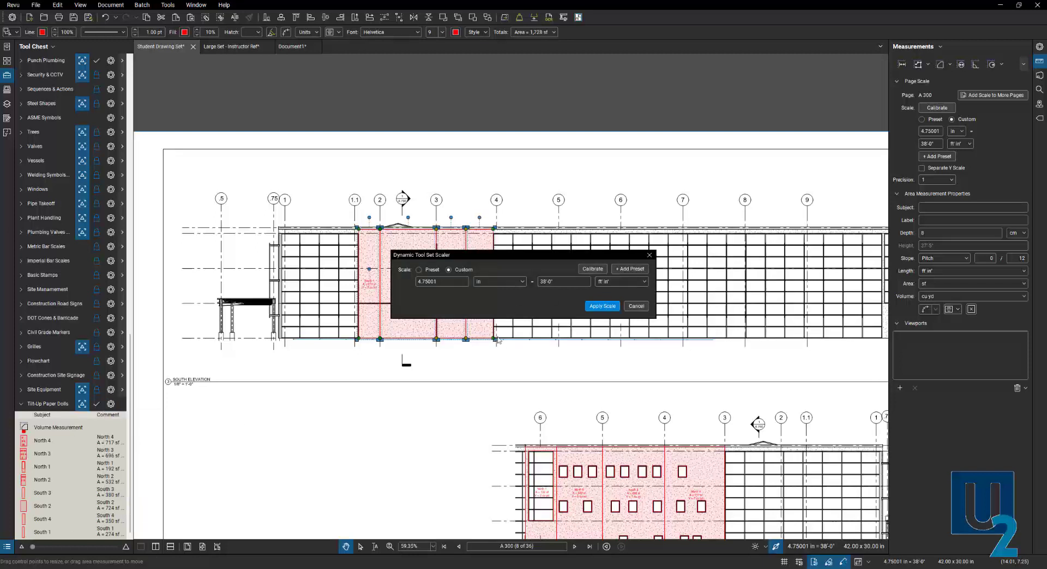
left_click(601, 306)
left_click(470, 371)
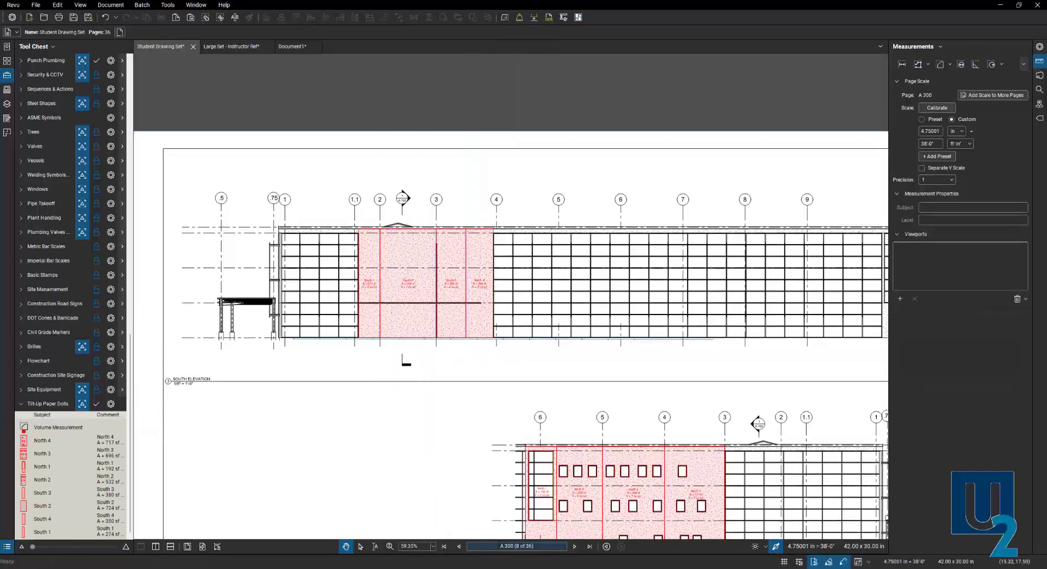
- Go to site plan A 100 (4.00016 in = 80'-0") and zoom in on the building
left_click(516, 545)
key("Return")
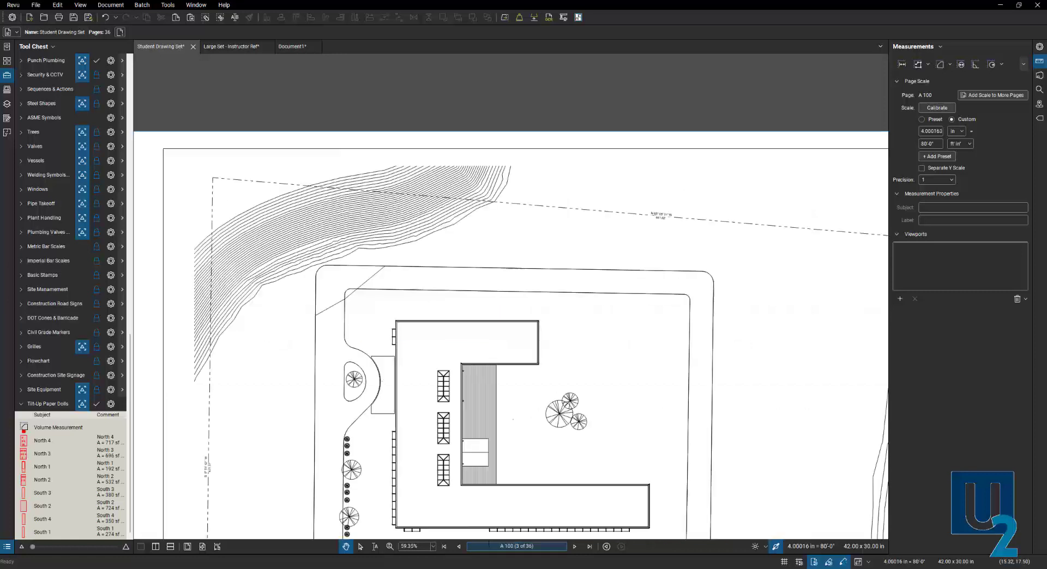
scroll(505, 426, "up", 1)
scroll(452, 415, "up", 1)
left_click_drag(454, 395, 465, 345)
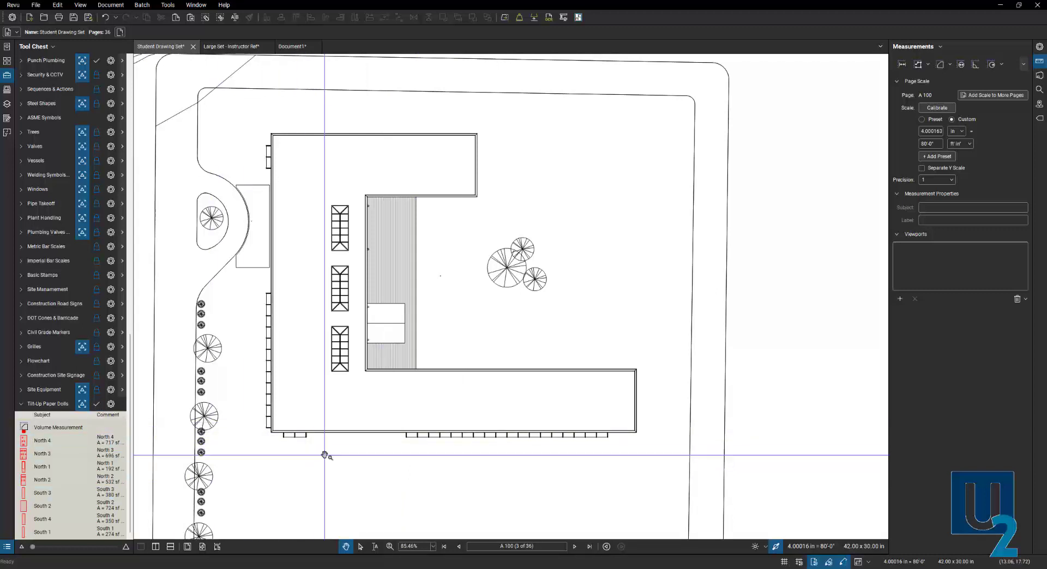
left_click_drag(325, 455, 338, 434)
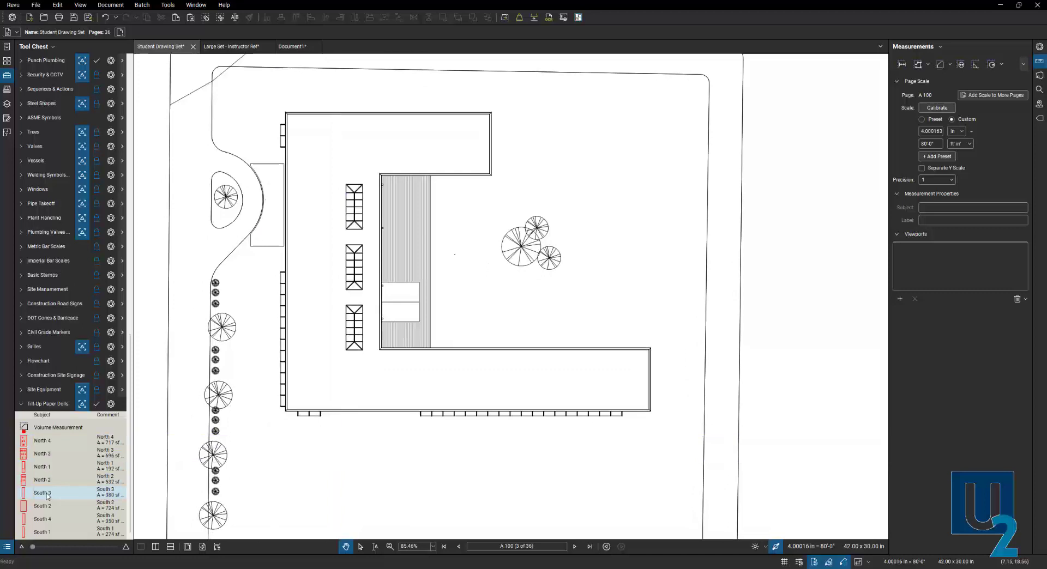
- Place the South 1–4 paper dolls side by side along the building's south wall
left_click(45, 532)
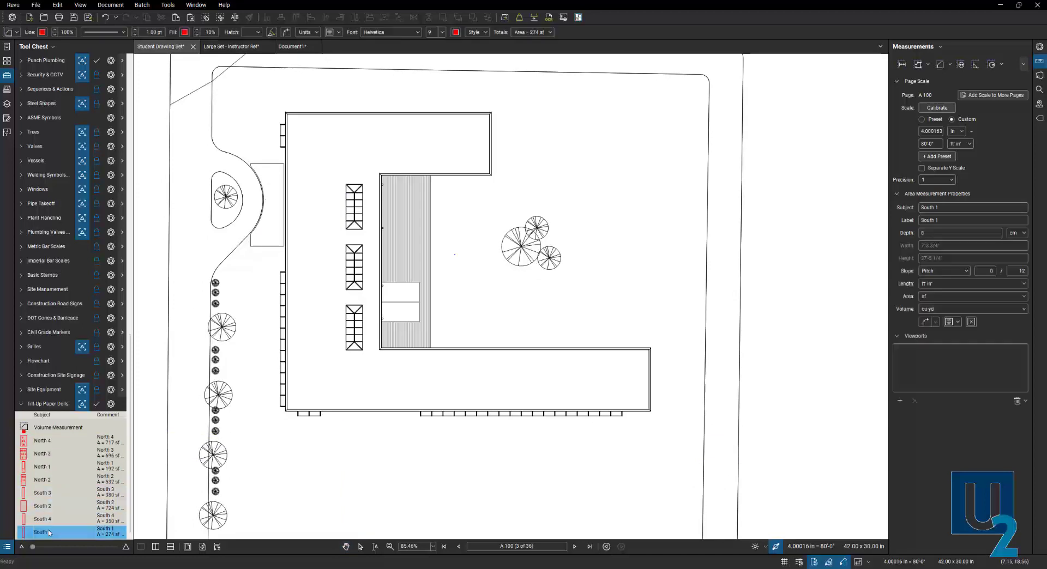
left_click(322, 475)
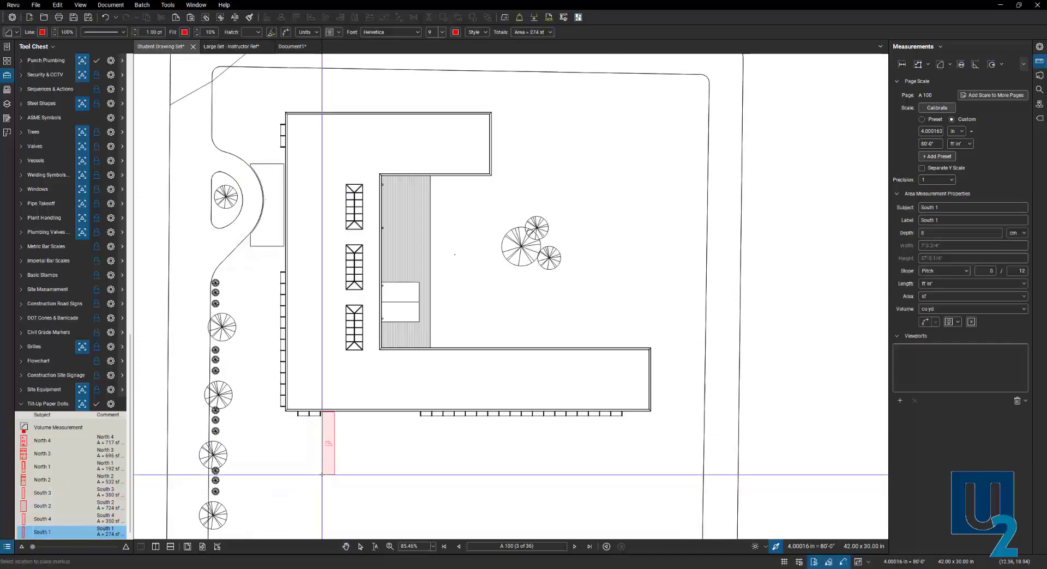
left_click(43, 507)
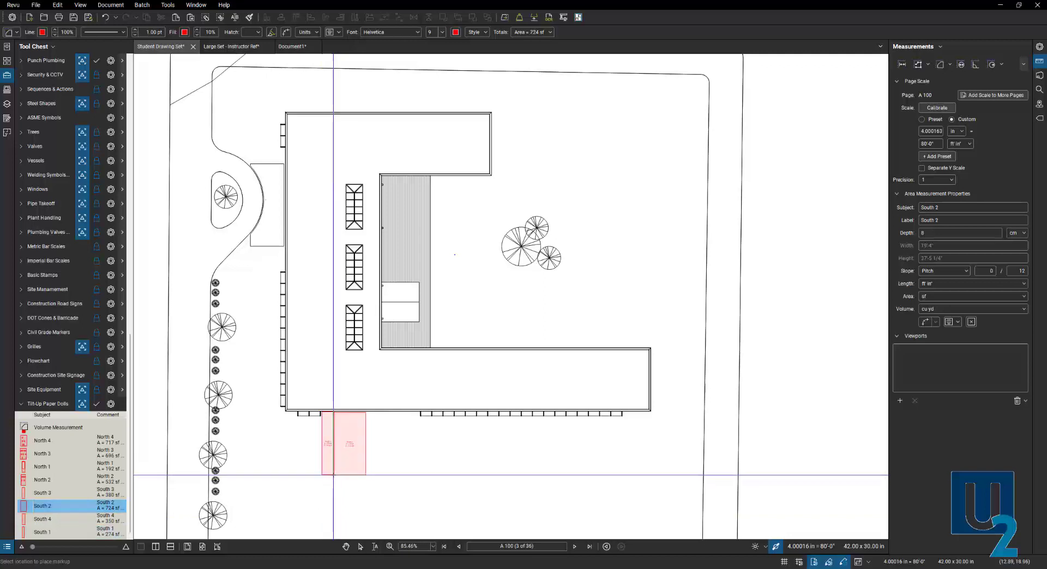
scroll(334, 475, "up", 4)
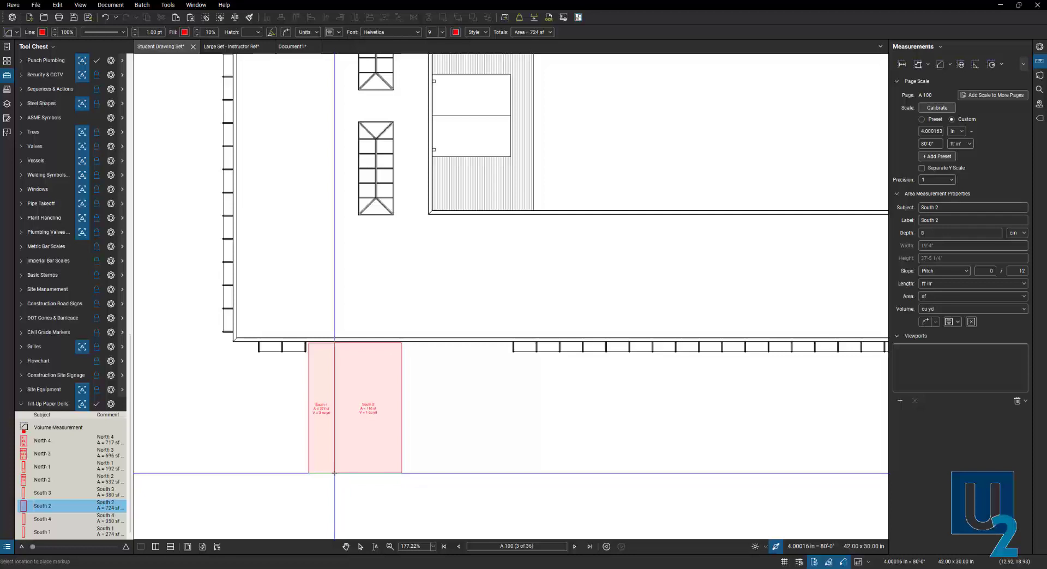
left_click(42, 493)
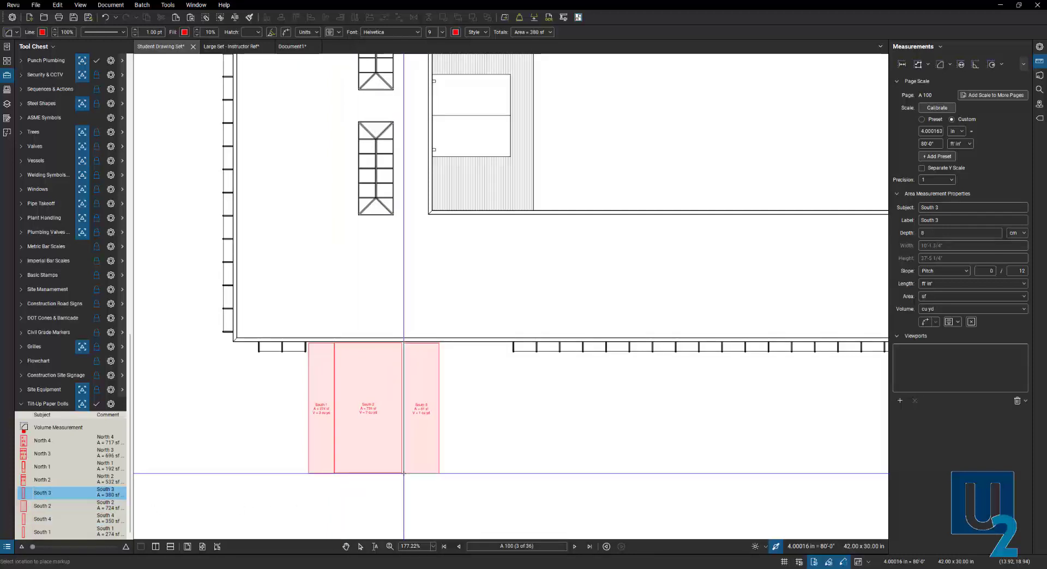
left_click(42, 519)
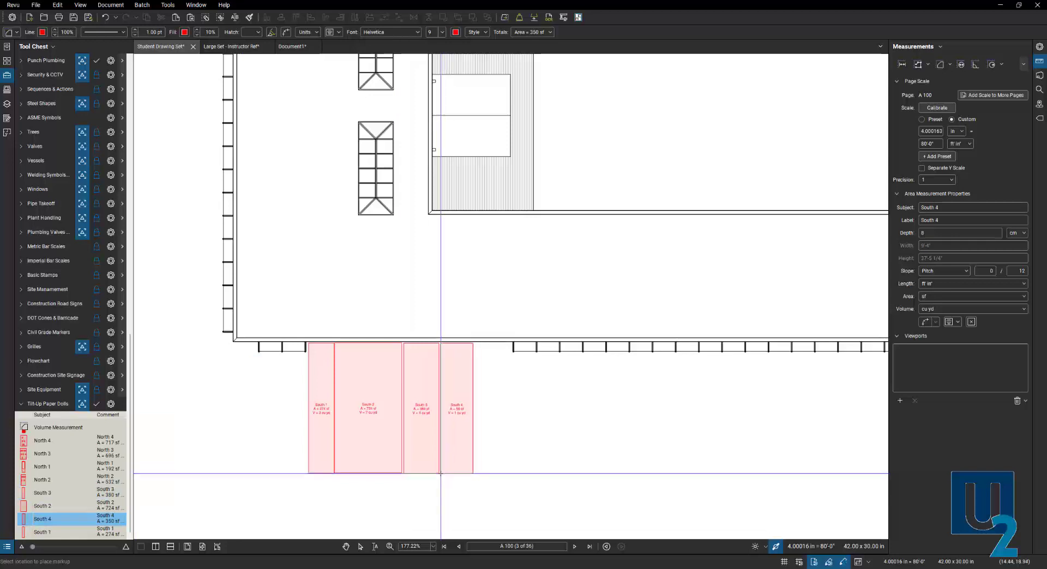
left_click(441, 474)
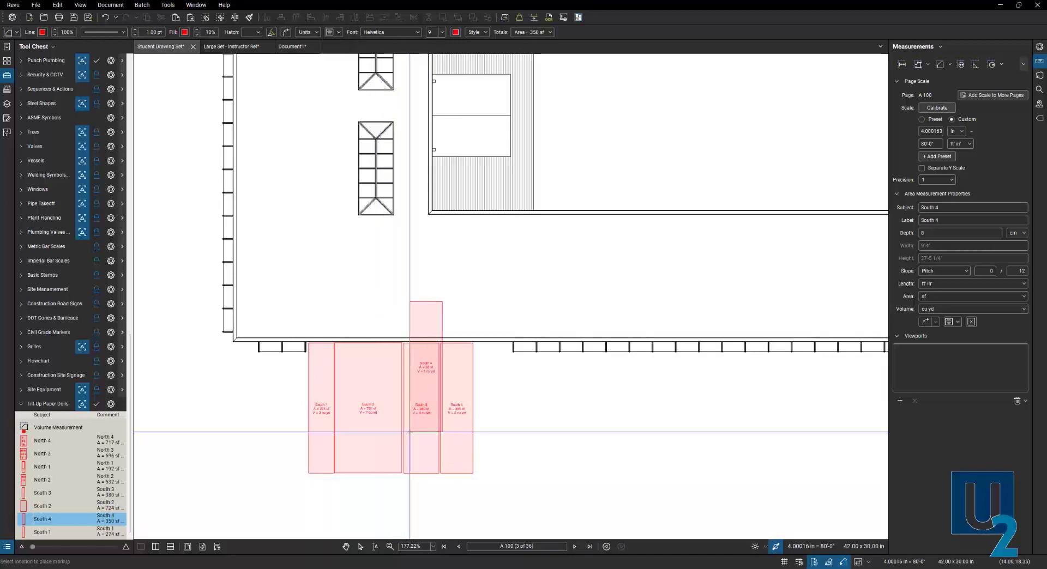
key("Escape")
- Bring the north side into view and place North 1 and North 2 along the north wall
scroll(310, 485, "down", 3)
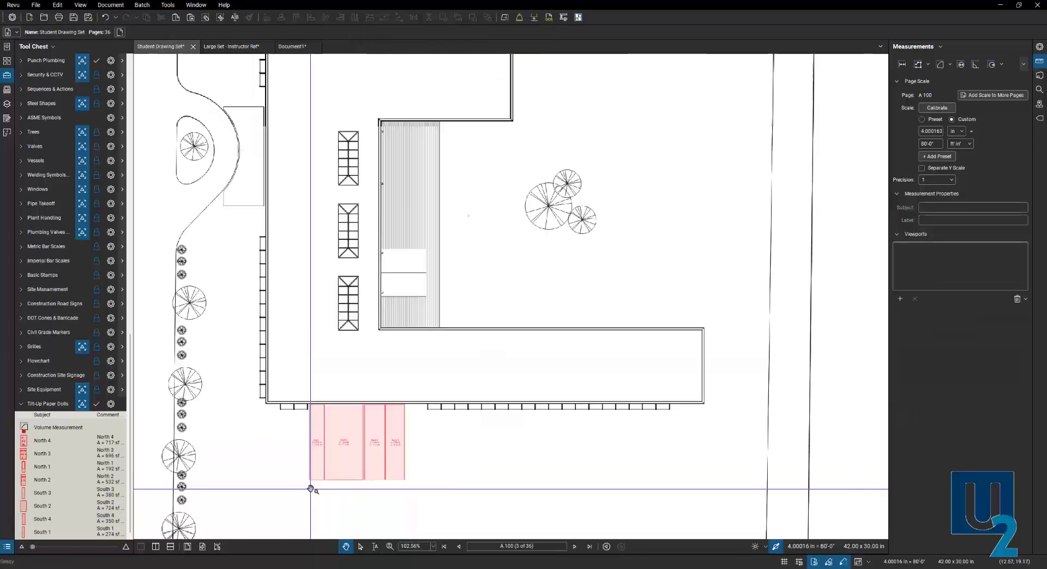
left_click_drag(367, 220, 369, 313)
scroll(367, 427, "down", 2)
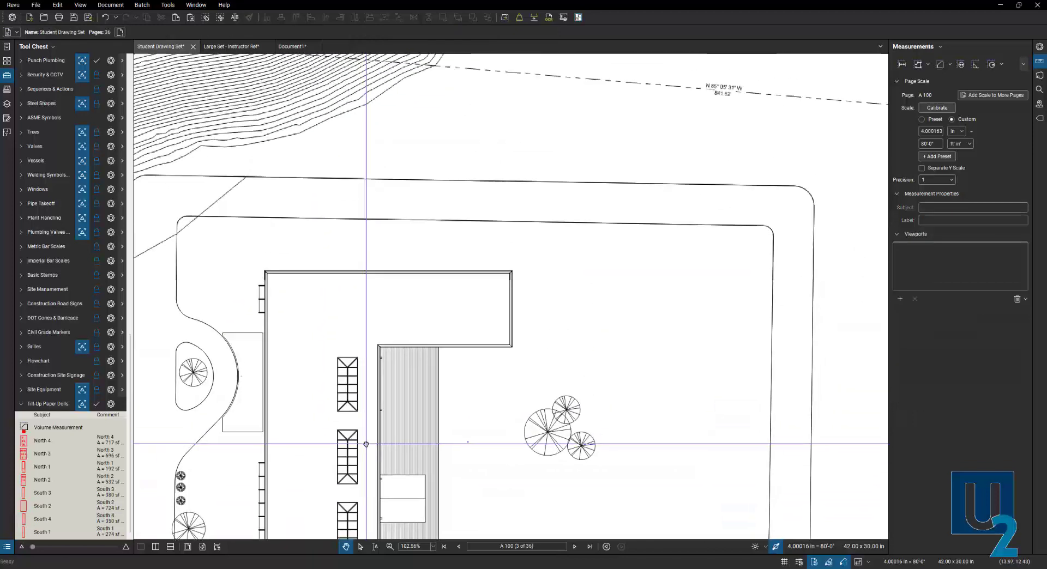
scroll(390, 300, "up", 3)
scroll(390, 300, "up", 1)
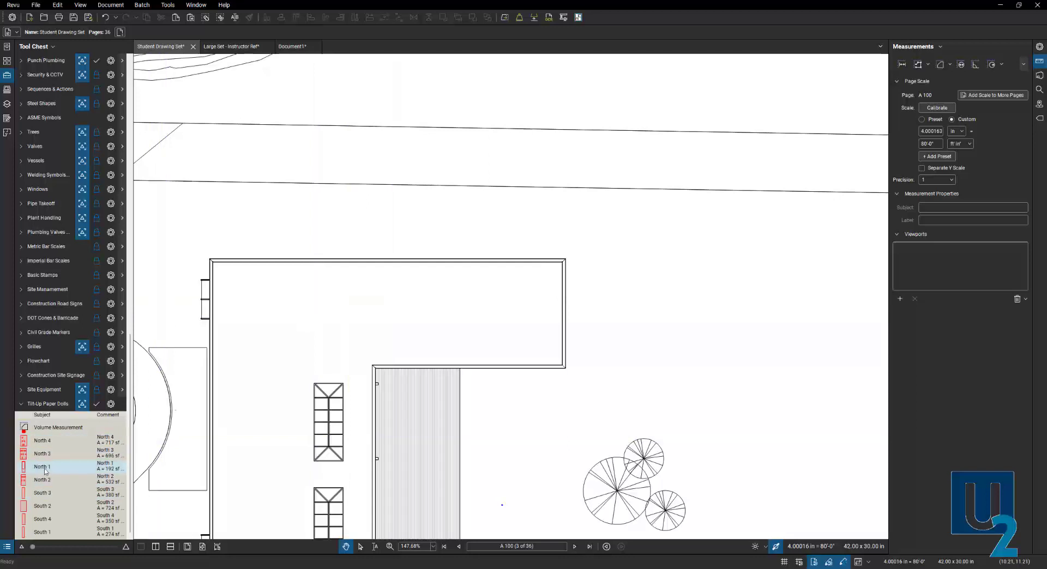
left_click(74, 461)
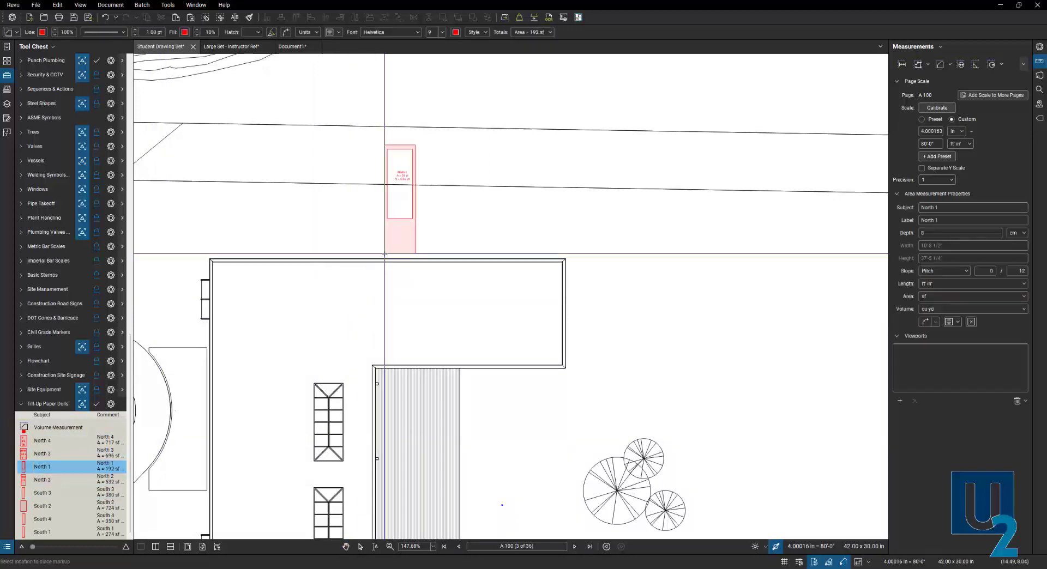
left_click(388, 259)
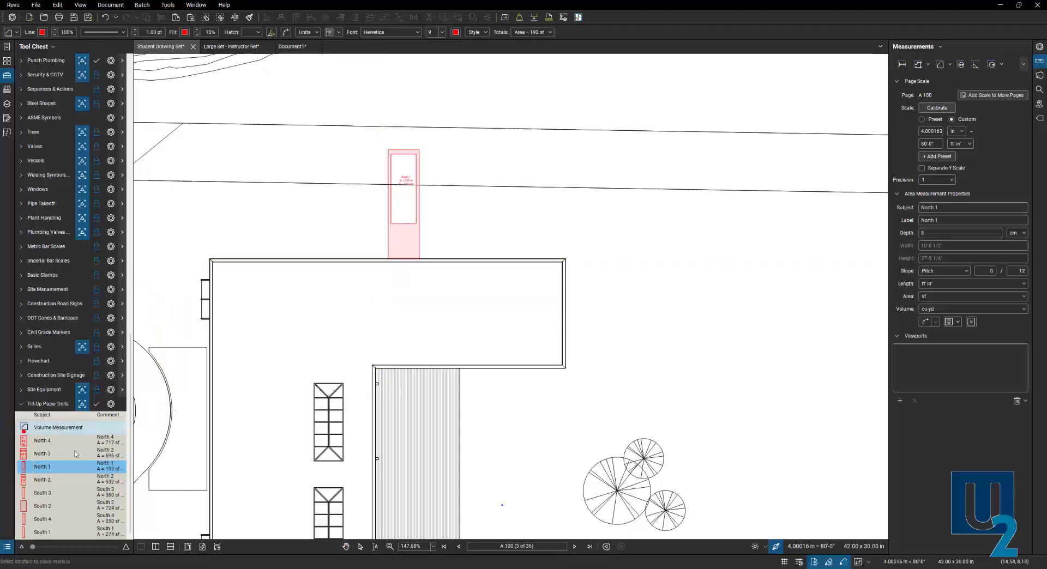
left_click(49, 481)
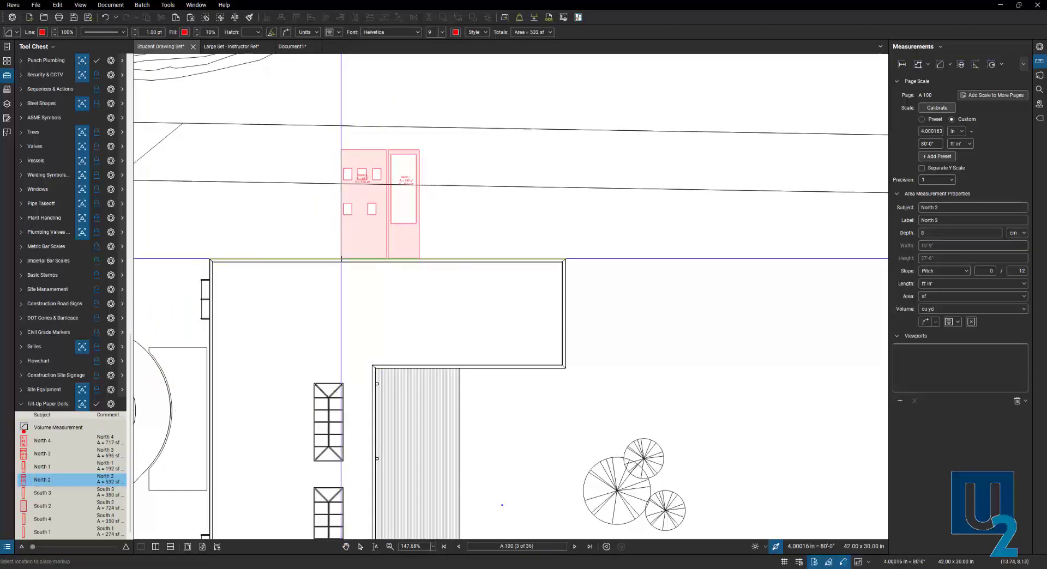
left_click(342, 259)
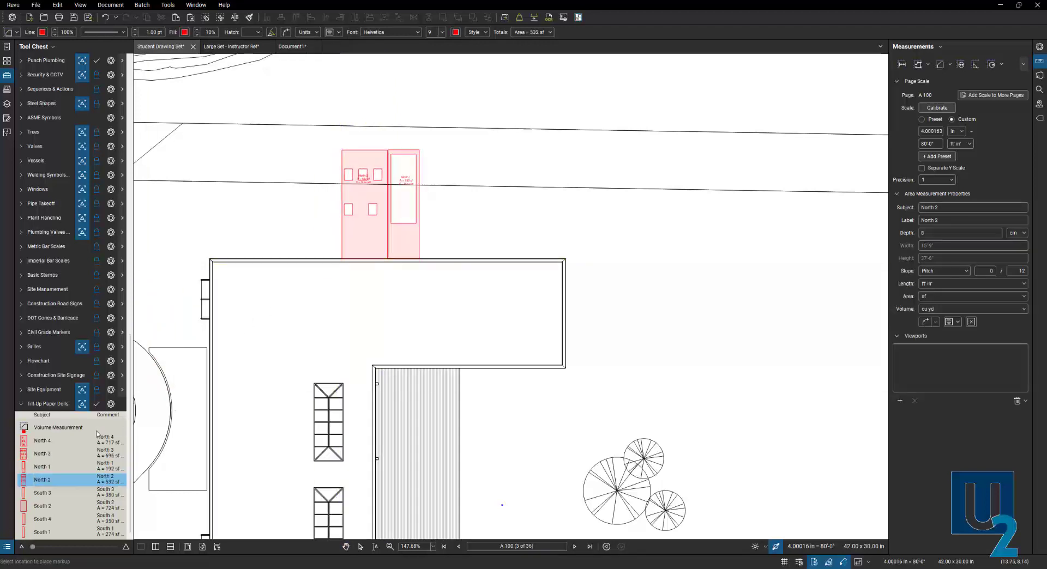
- Place North 3 and North 4 to the left, completing the north row of paper dolls
left_click(47, 454)
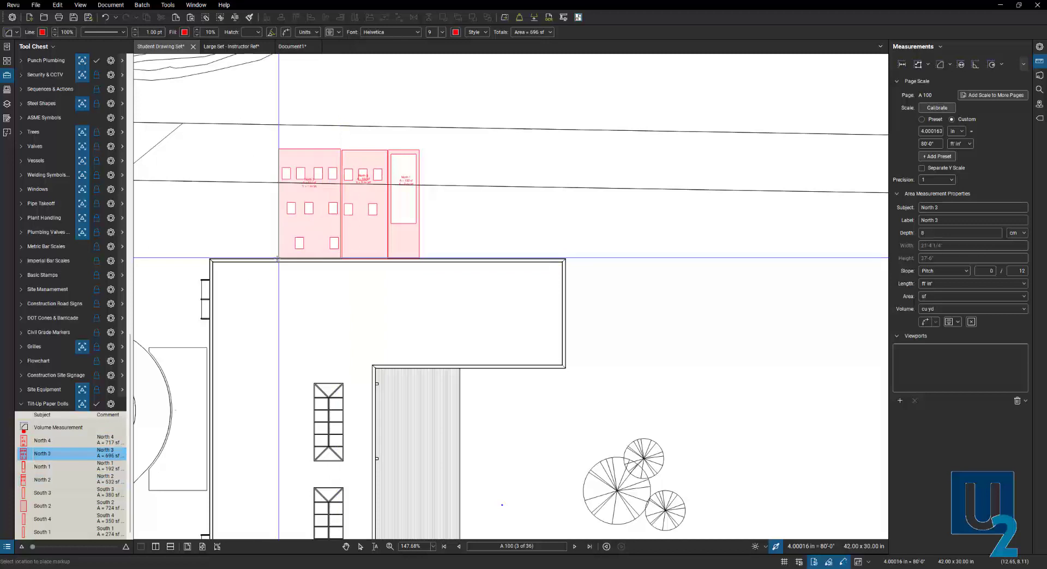
left_click(279, 259)
left_click(46, 440)
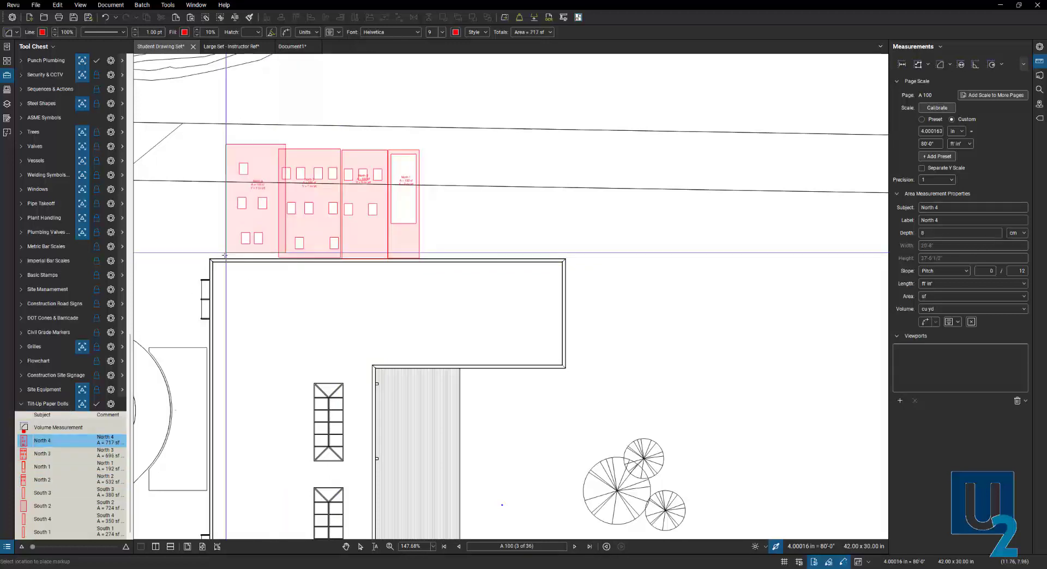
left_click(226, 276)
key("Escape")
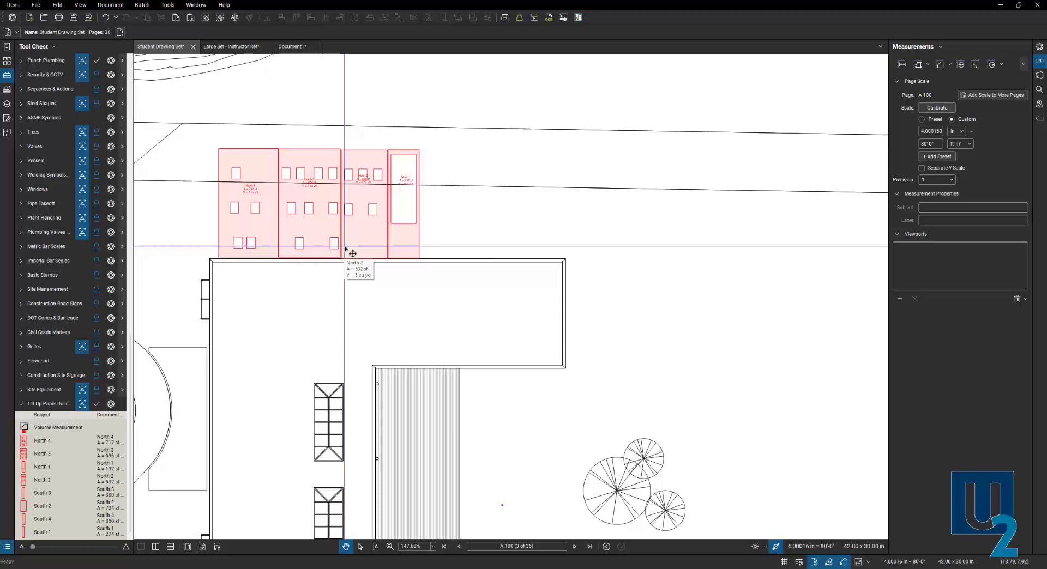
scroll(215, 189, "up", 4)
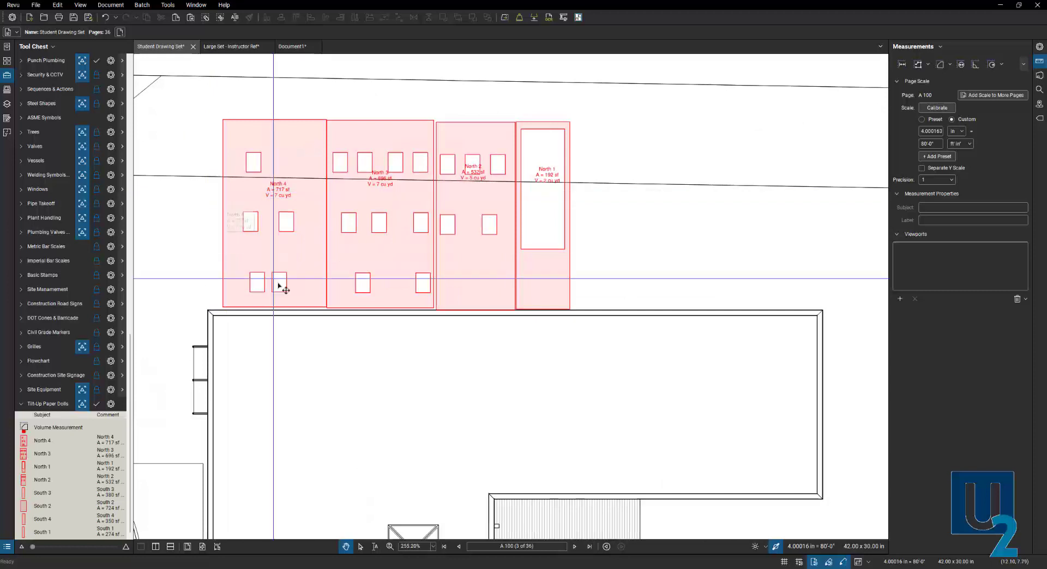
scroll(295, 295, "down", 2)
scroll(293, 295, "down", 1)
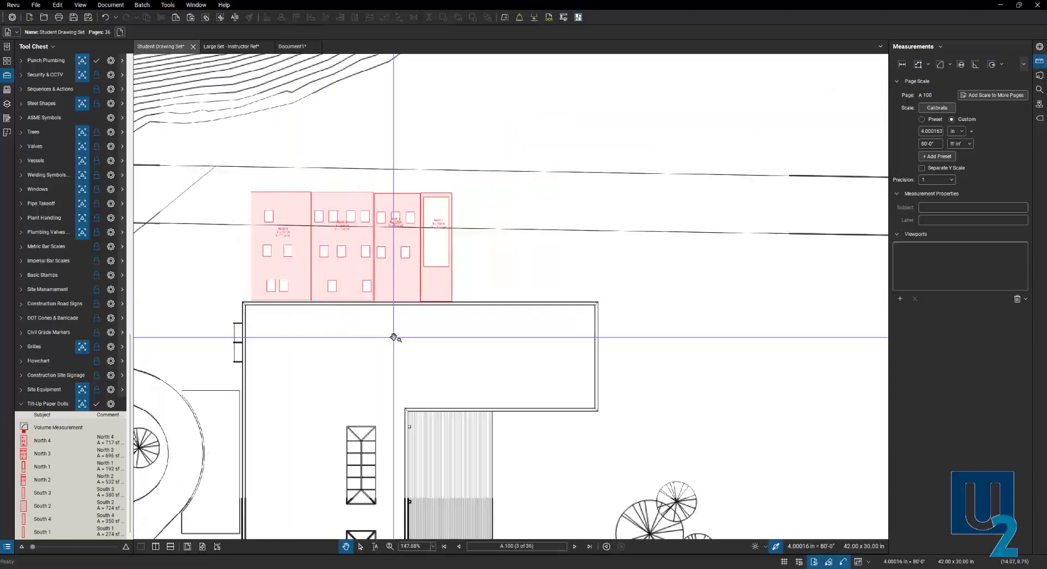
left_click_drag(395, 337, 432, 335)
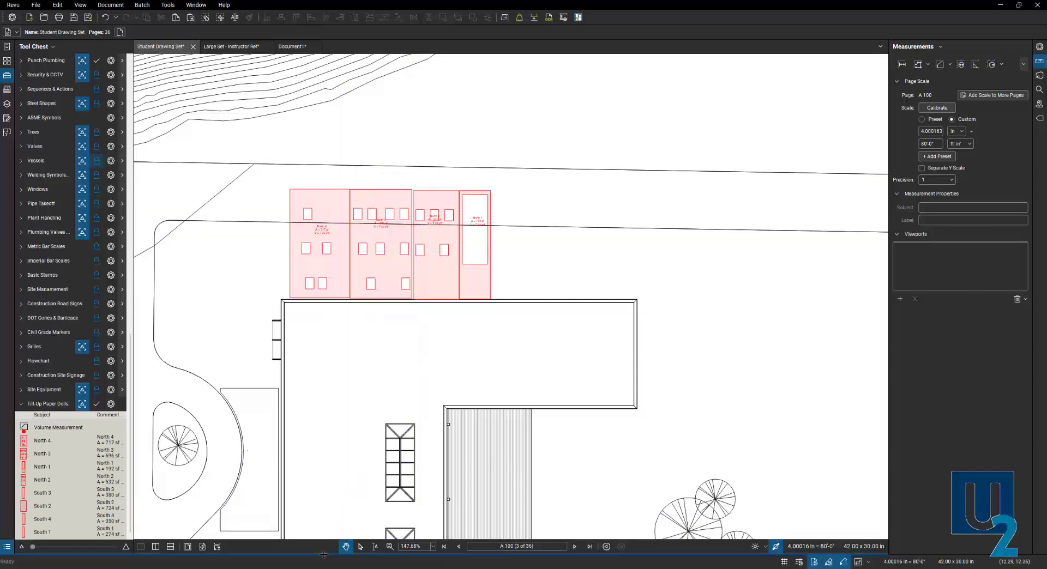
- Open the Markups List to compare each panel's A 300 and A 100 areas and volumes
left_click_drag(324, 554, 327, 371)
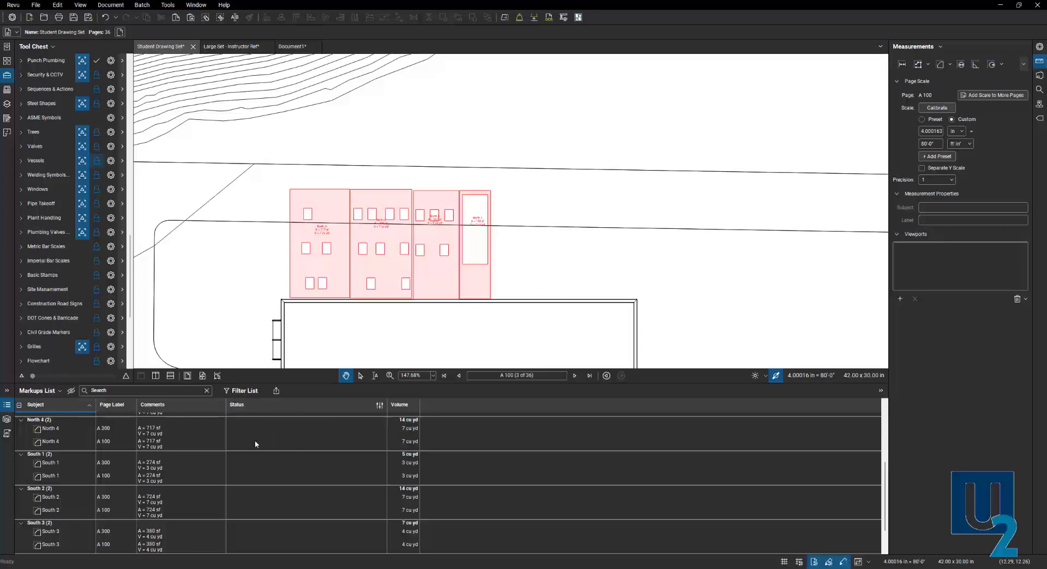
- Collapse the Markups List to return to the site plan view
left_click(327, 384)
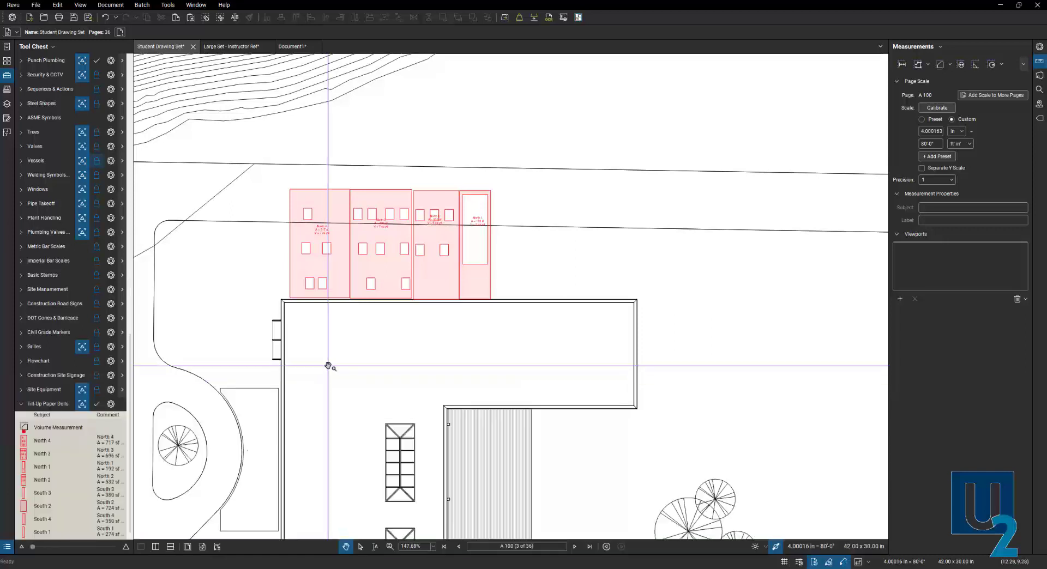